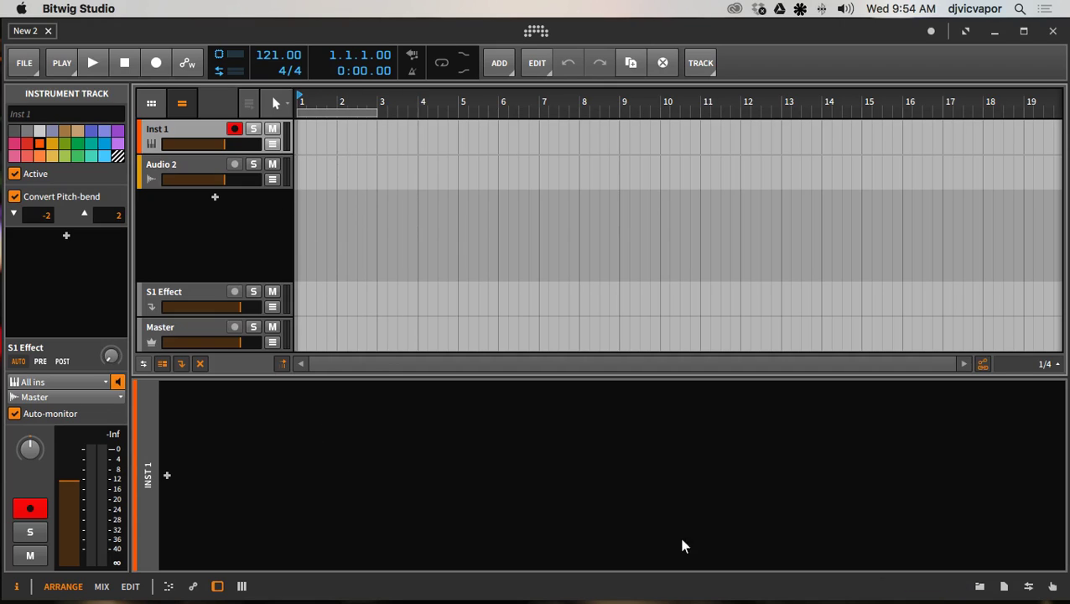
Show the browser panel and widen it slightly
left_click(980, 587)
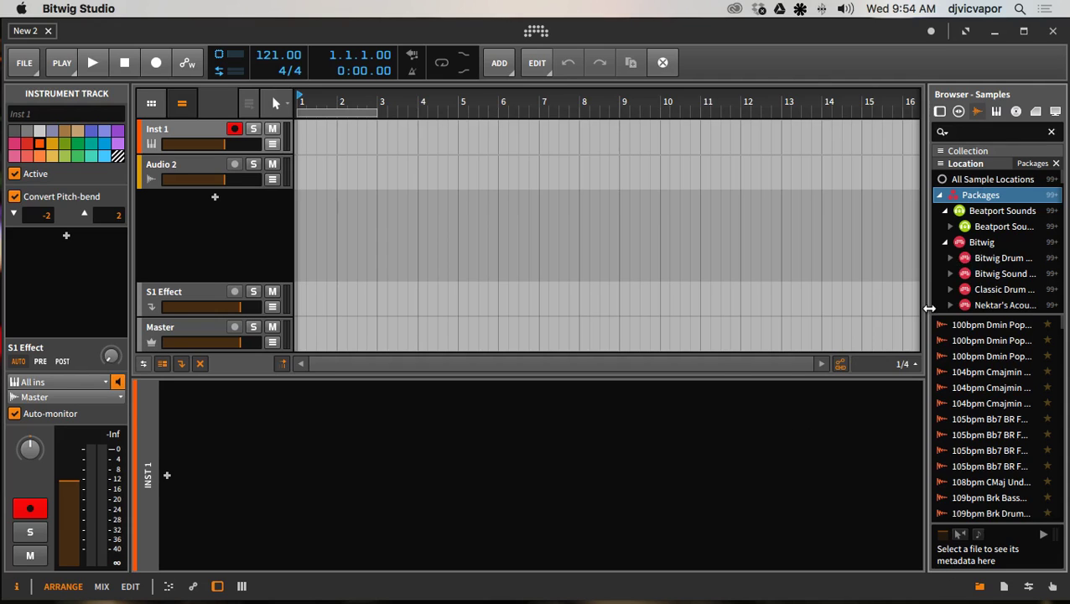
left_click_drag(929, 307, 910, 310)
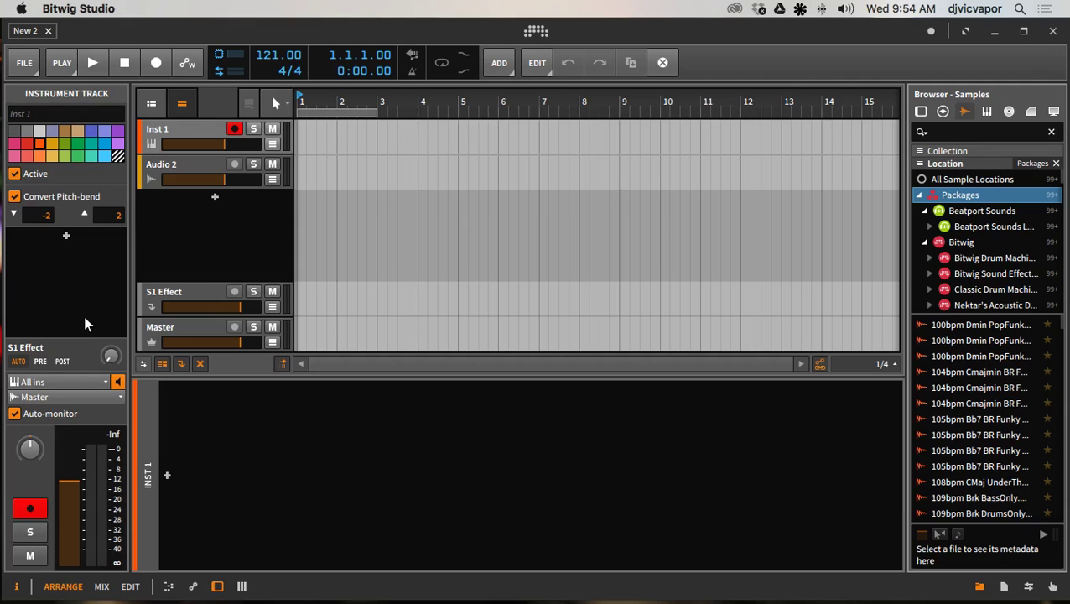
View the Inst 1 and Audio 2 track settings in the inspector, and toggle the inspector panel's visibility, leaving it shown
left_click(168, 125)
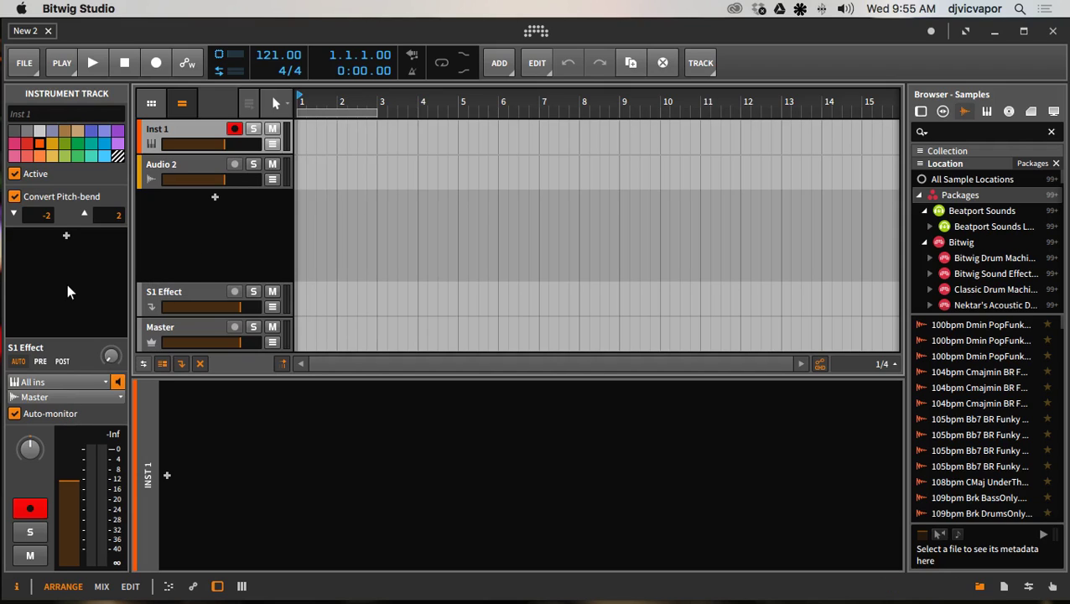
left_click(178, 172)
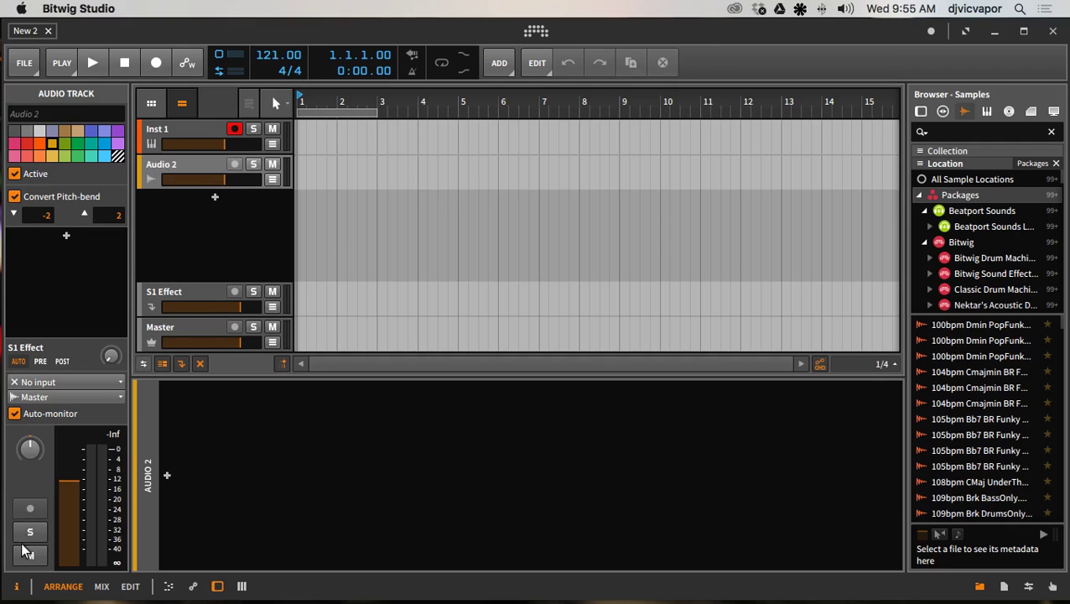
key("i")
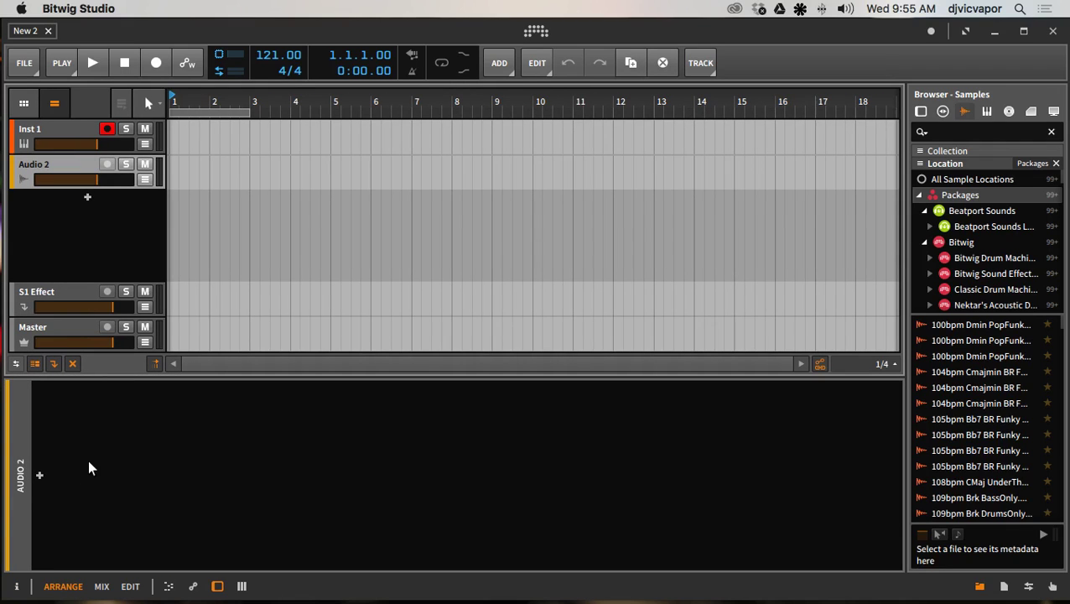
key("i")
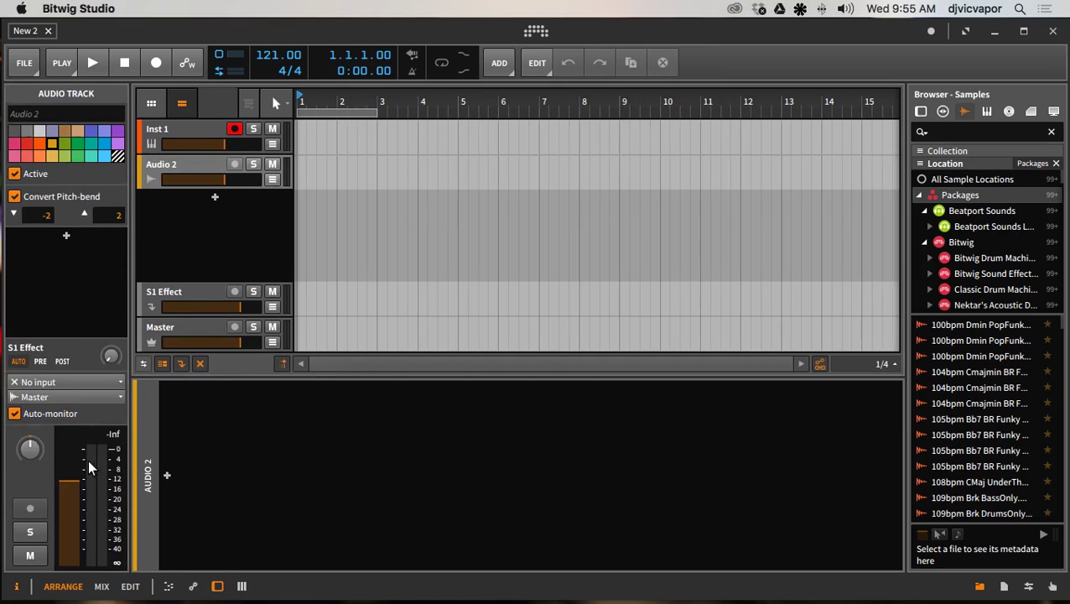
key("i")
key("i")
key("i")
key("i")
left_click(16, 590)
left_click(16, 590)
left_click(16, 590)
left_click(16, 590)
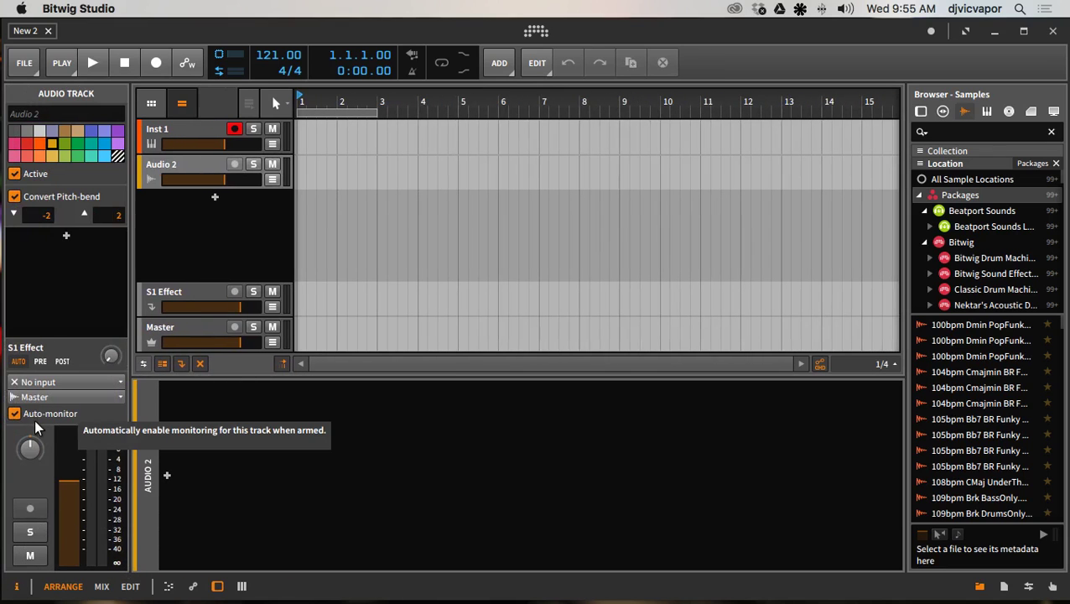
left_click(15, 586)
left_click(15, 588)
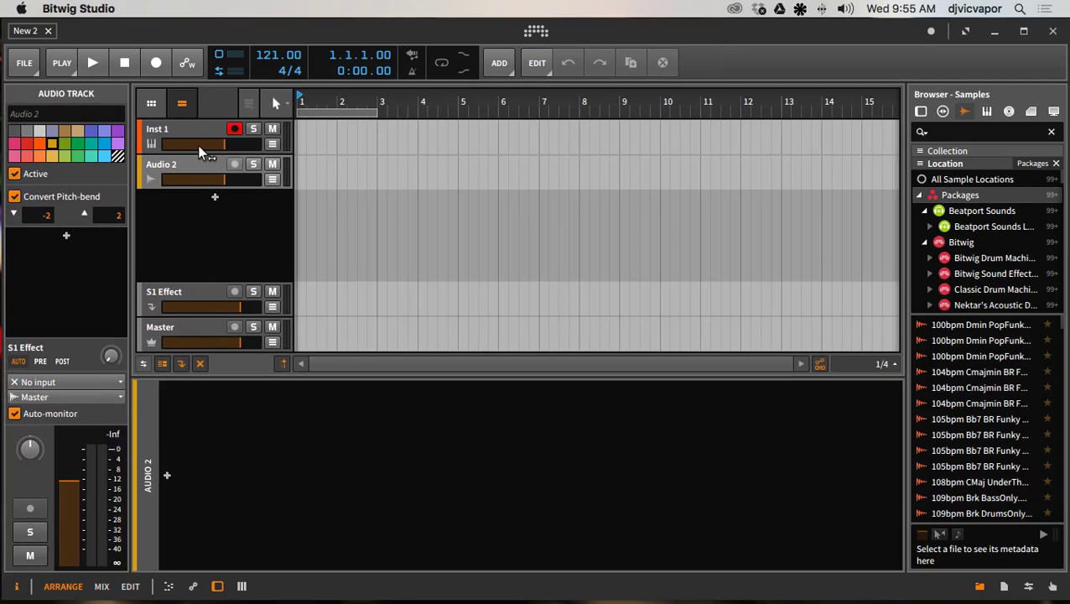
View the project in the Mix and Edit layouts, narrowing the browser panel, and return to the Arrange layout
left_click(101, 587)
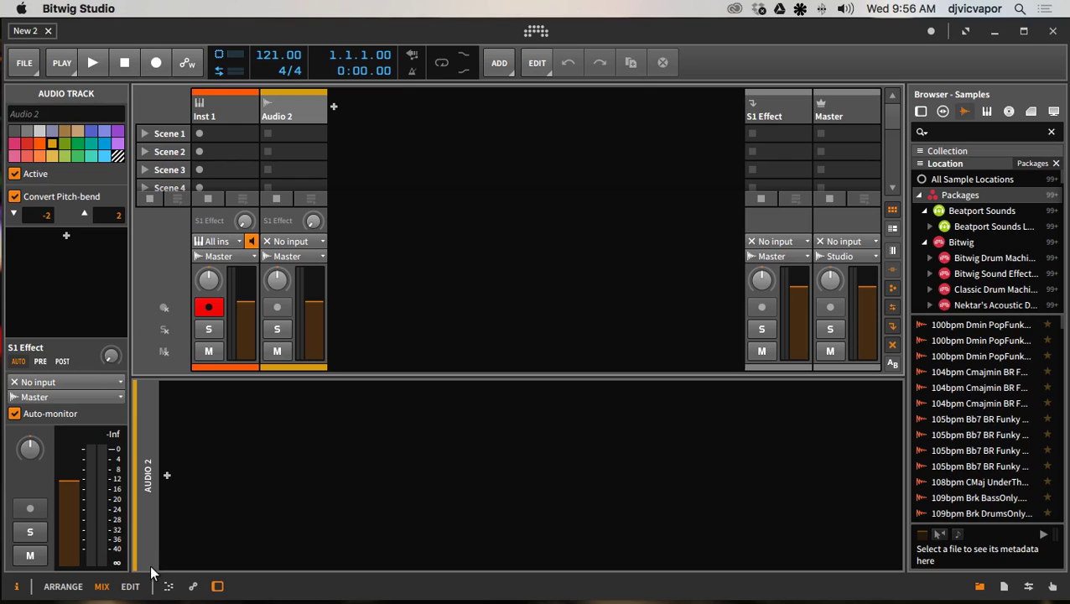
left_click(74, 588)
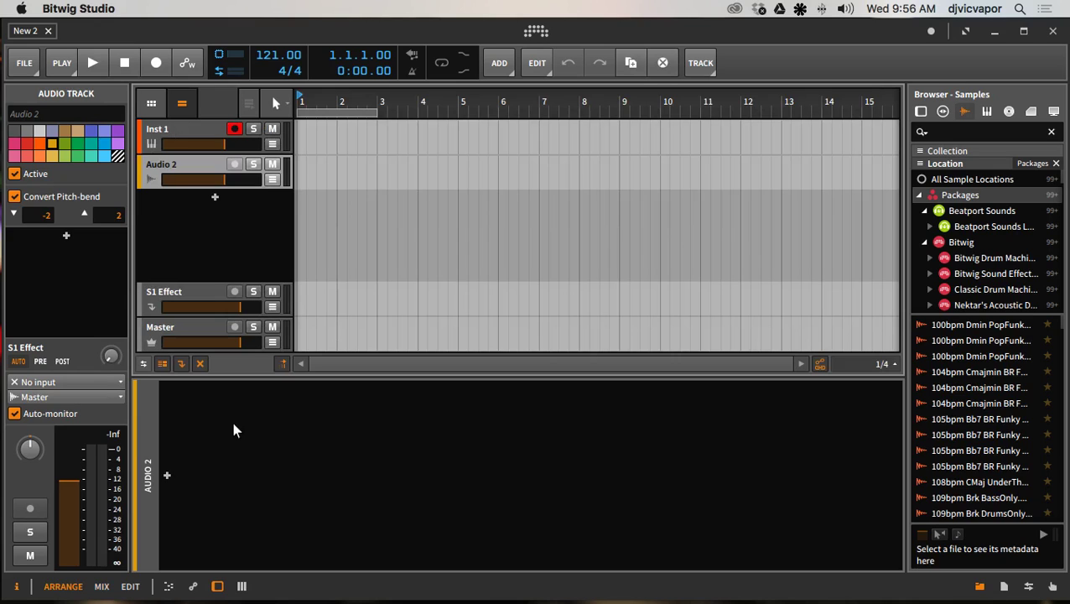
left_click(131, 588)
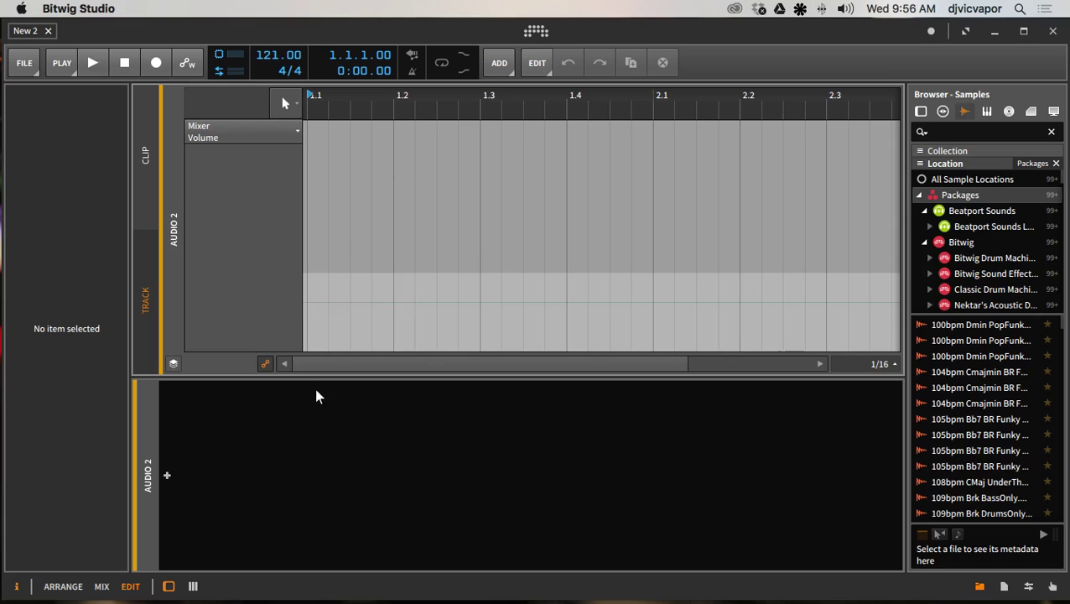
left_click_drag(320, 380, 335, 332)
left_click_drag(907, 388, 951, 398)
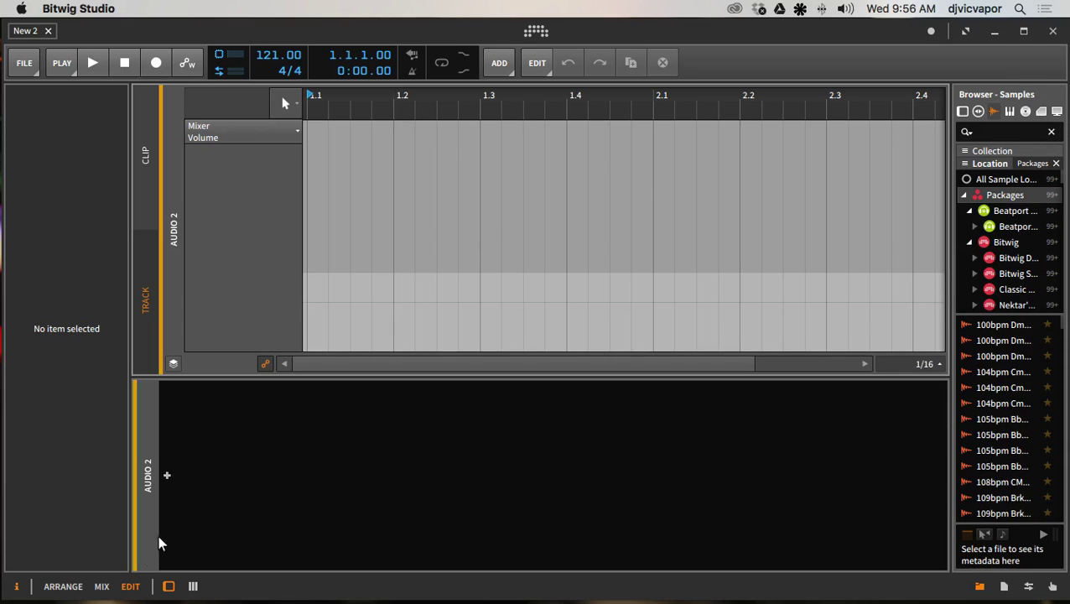
left_click(76, 585)
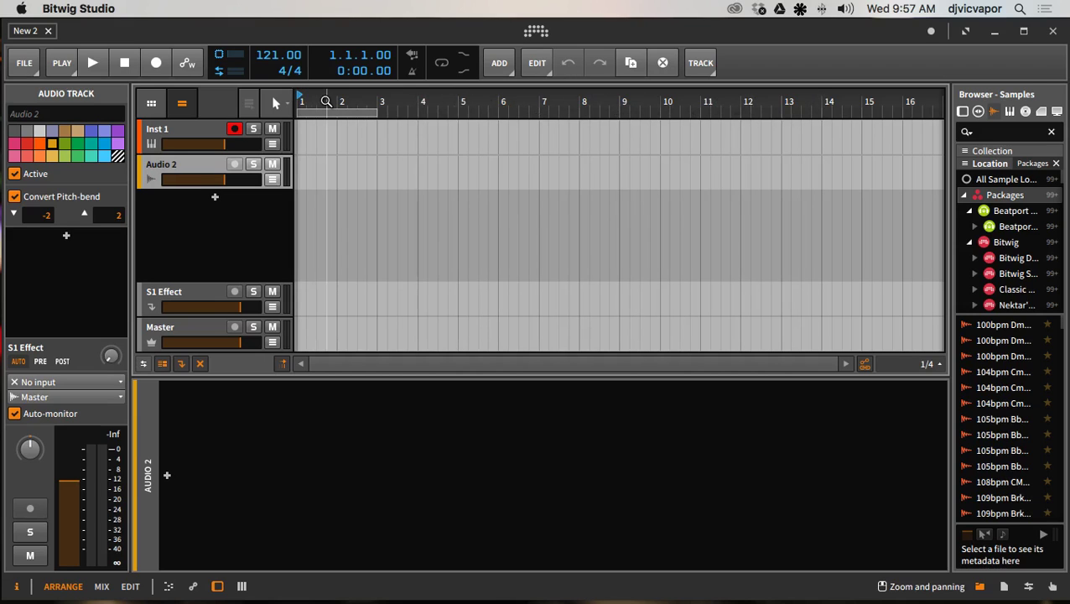
Play the arrangement from just before bar 2 and stop playback after a moment
left_click_drag(325, 103, 323, 103)
key("space")
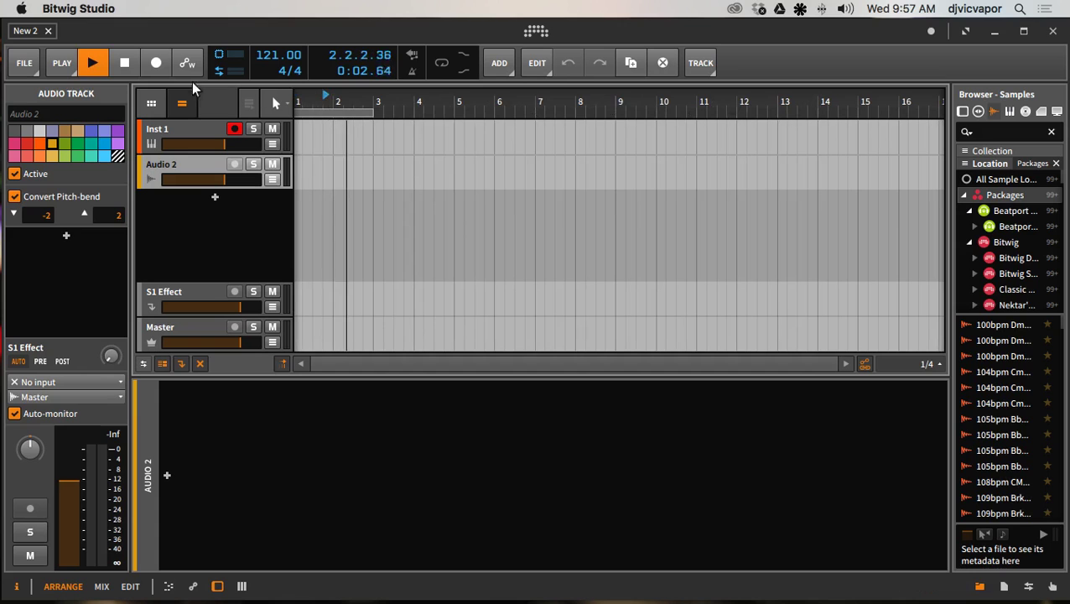
left_click(131, 65)
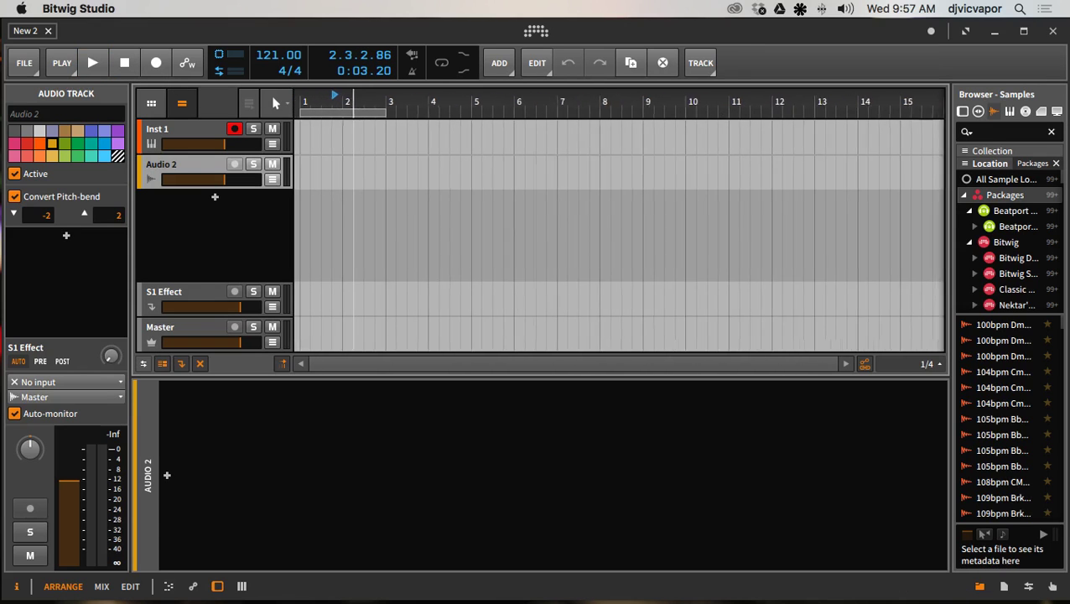
Zoom the arranger timeline in to beat level around bar 2 and back out to an overview of more than 20 bars
key("plus")
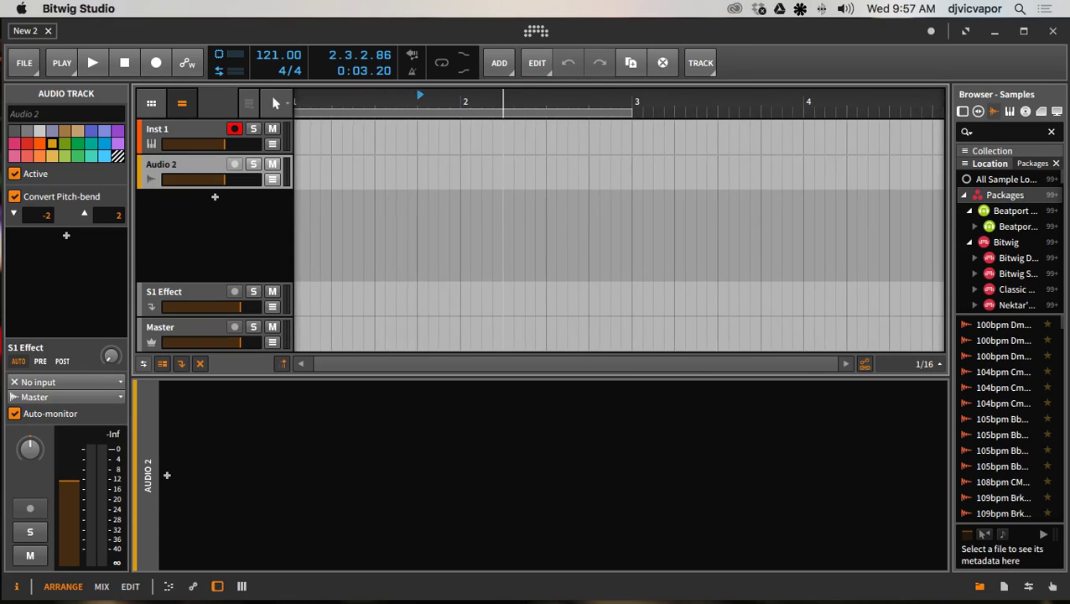
key("plus")
key("plus")
key("minus")
key("minus")
key("minus")
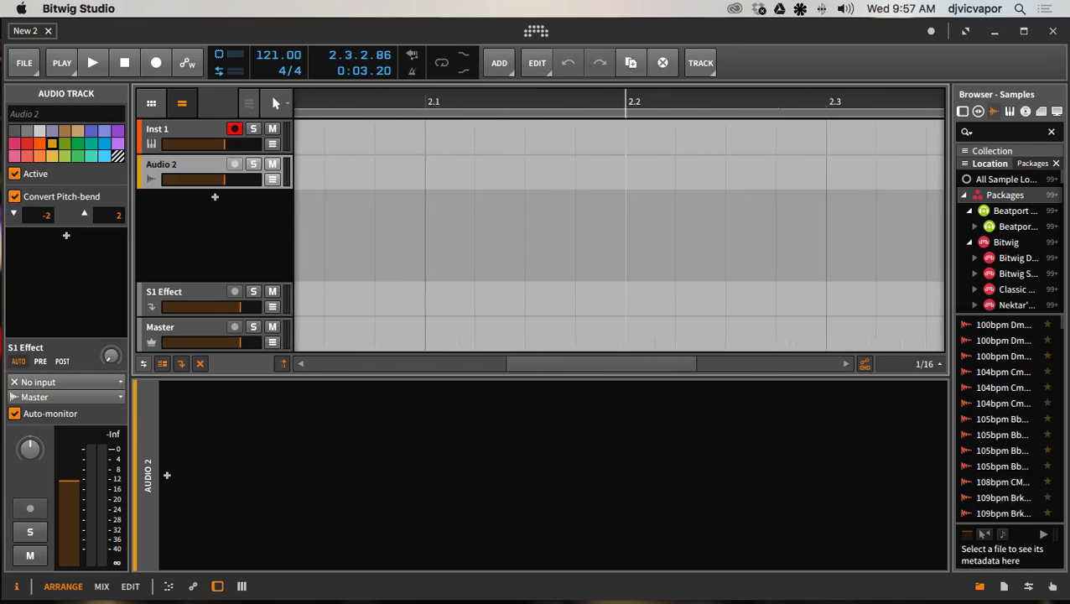
scroll(621, 299, "up", 2)
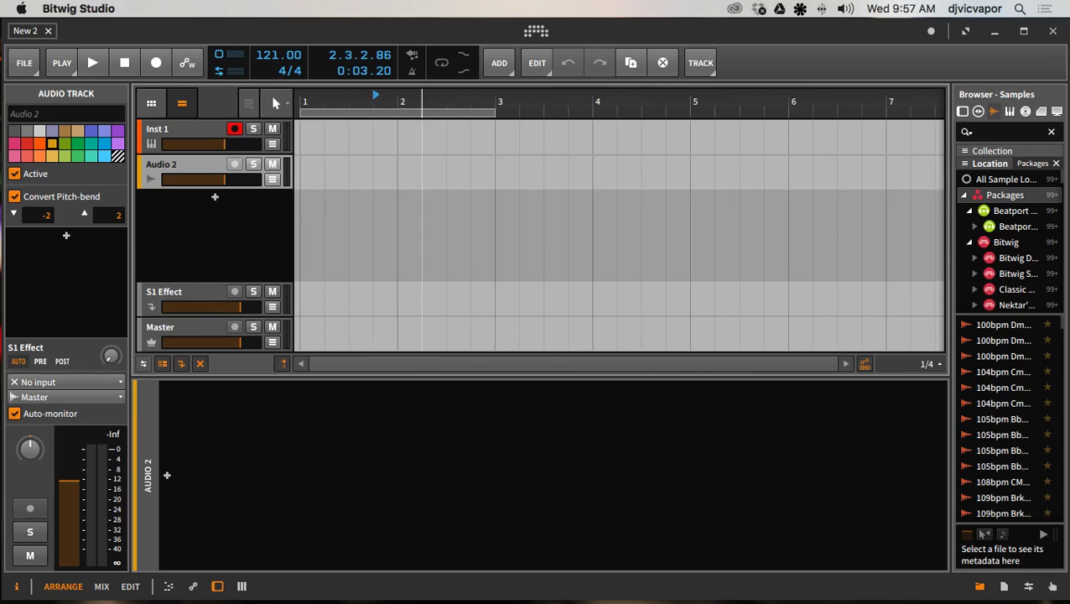
left_click_drag(375, 364, 375, 329)
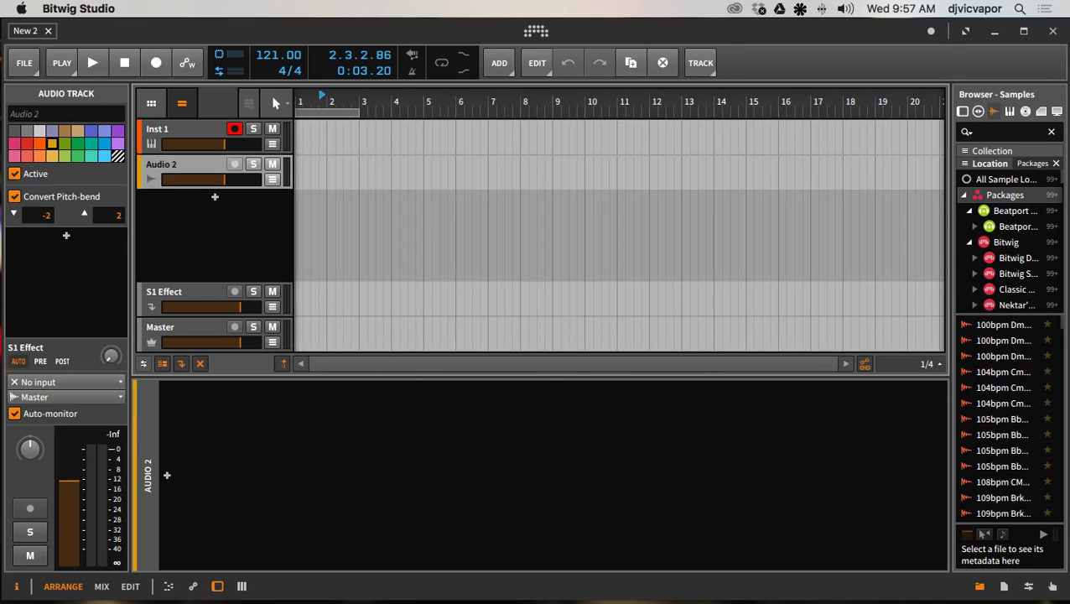
left_click_drag(555, 364, 501, 376)
left_click_drag(396, 369, 397, 371)
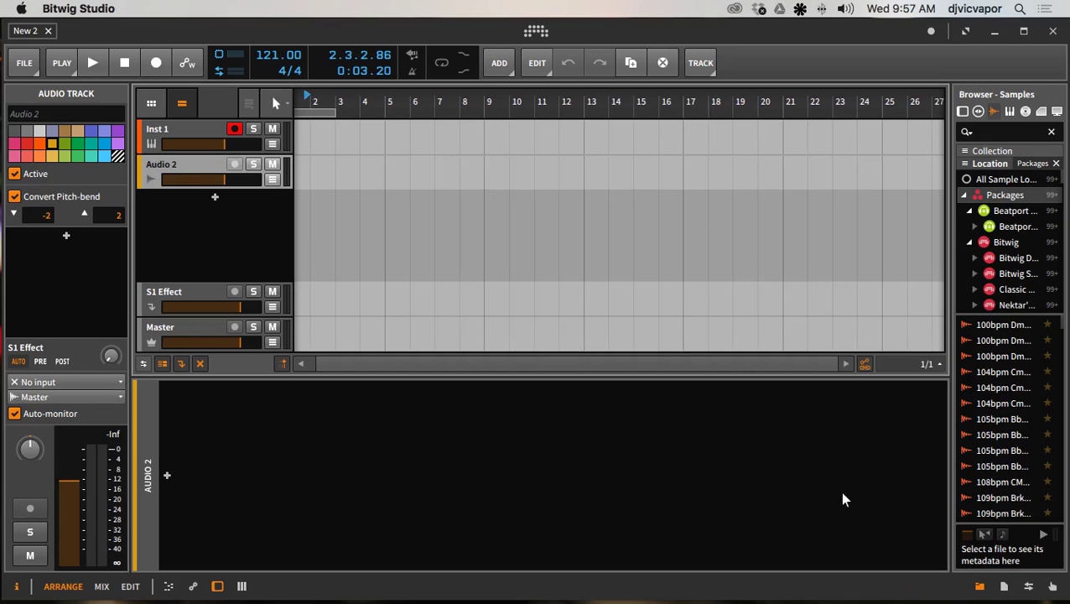
Widen the browser, look through its categories from Devices to Files, return to Devices, and hide the browser
left_click_drag(949, 406, 884, 401)
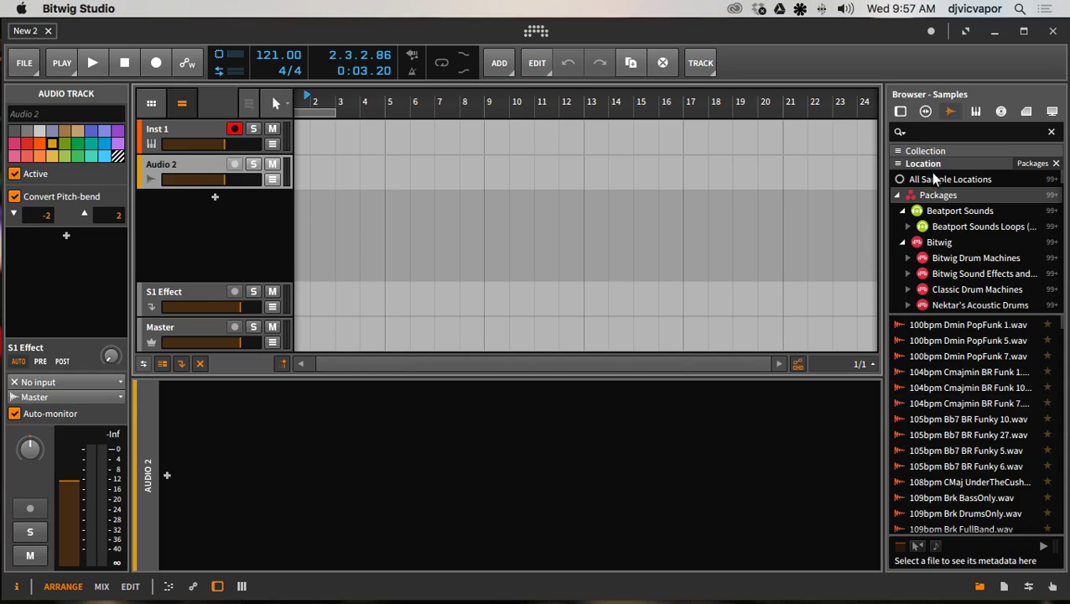
left_click(902, 113)
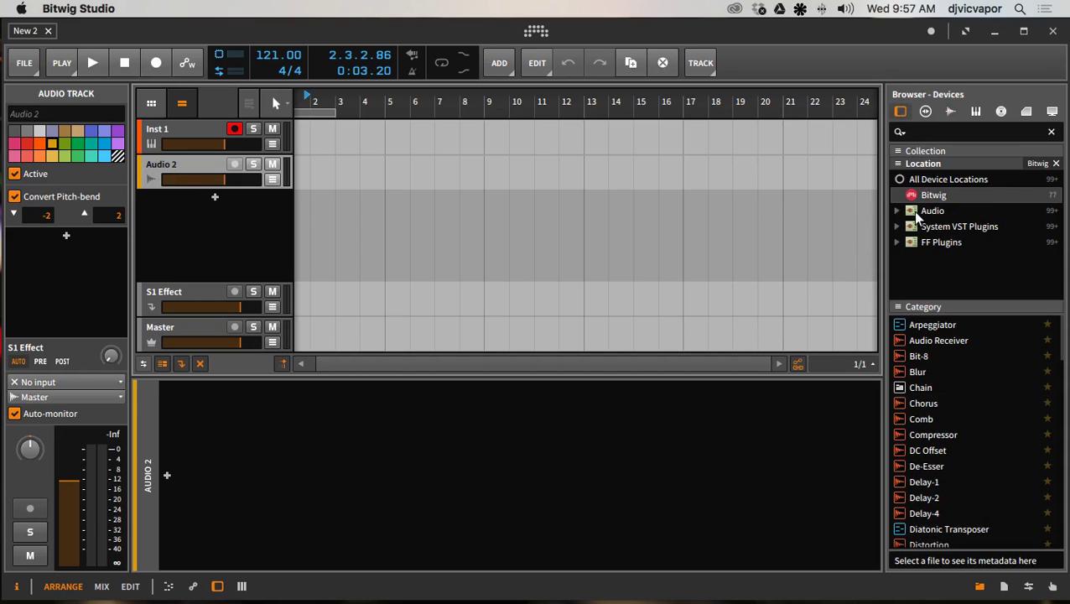
left_click(926, 112)
left_click(951, 112)
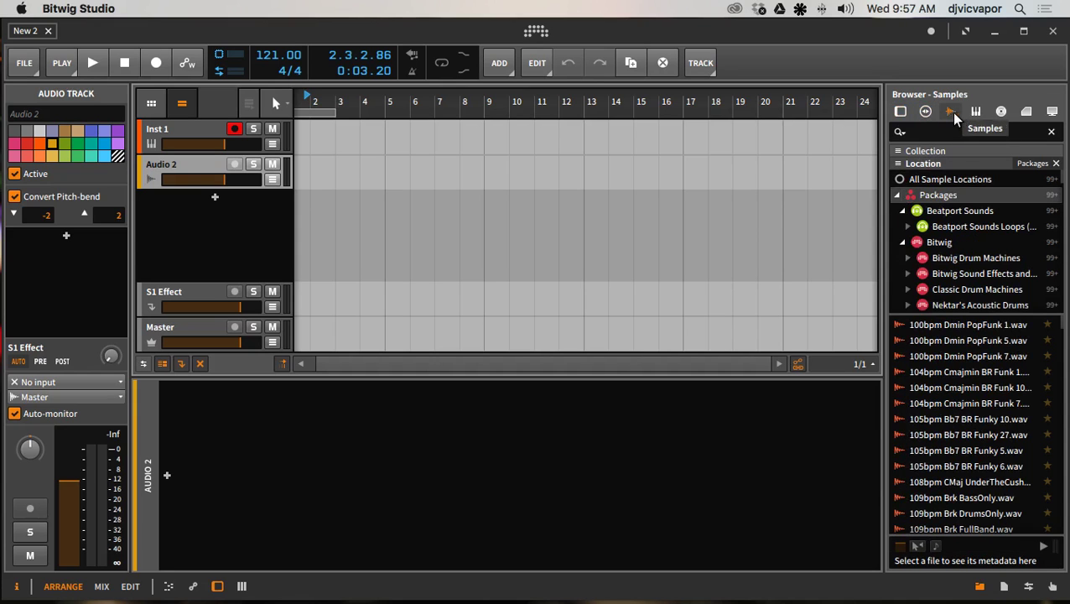
left_click(975, 111)
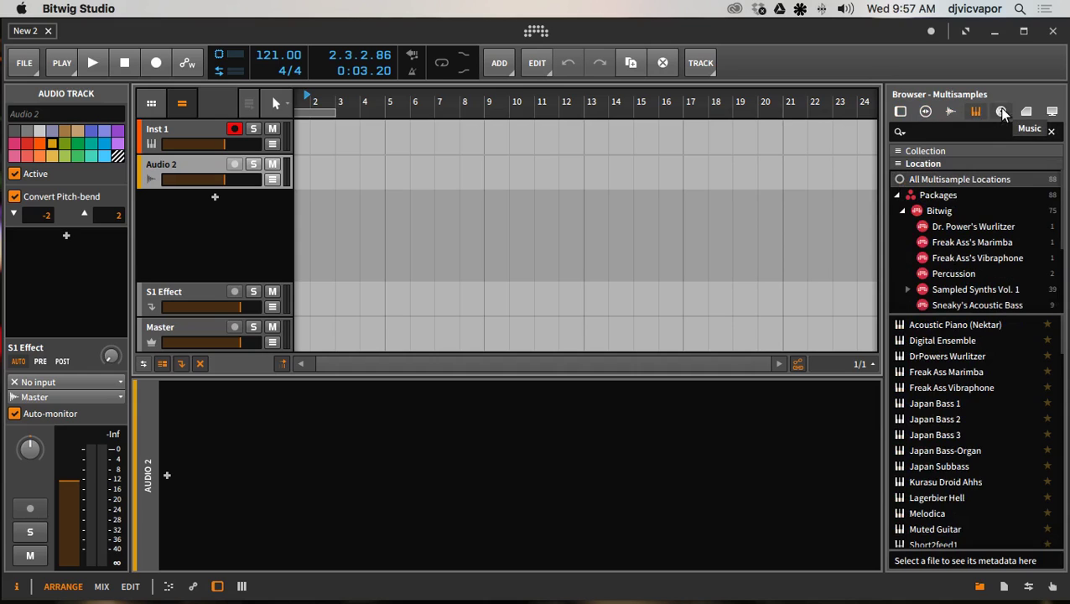
left_click(1001, 112)
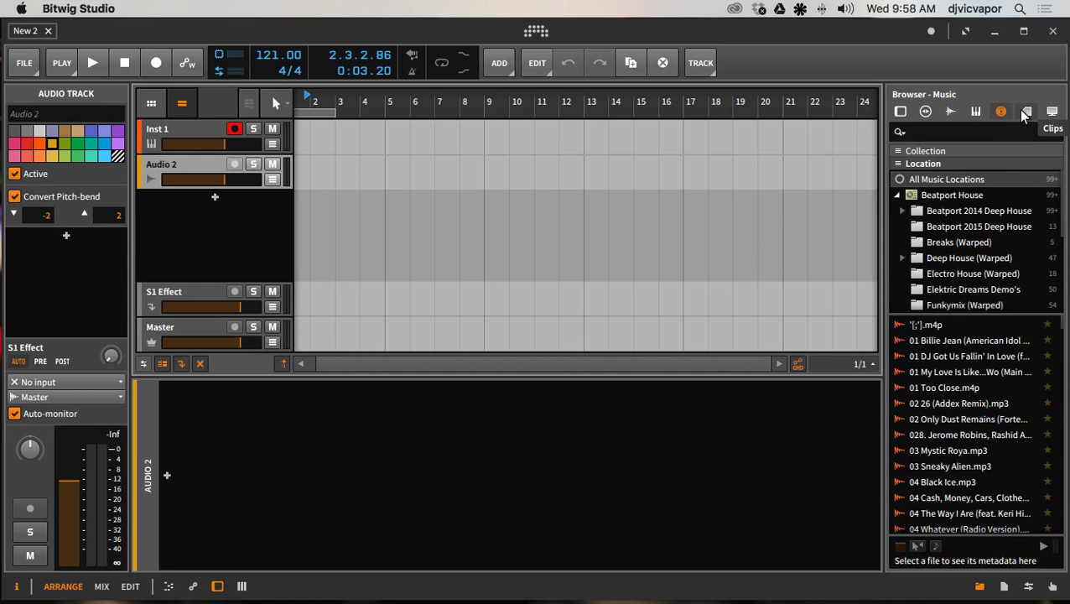
left_click(1024, 112)
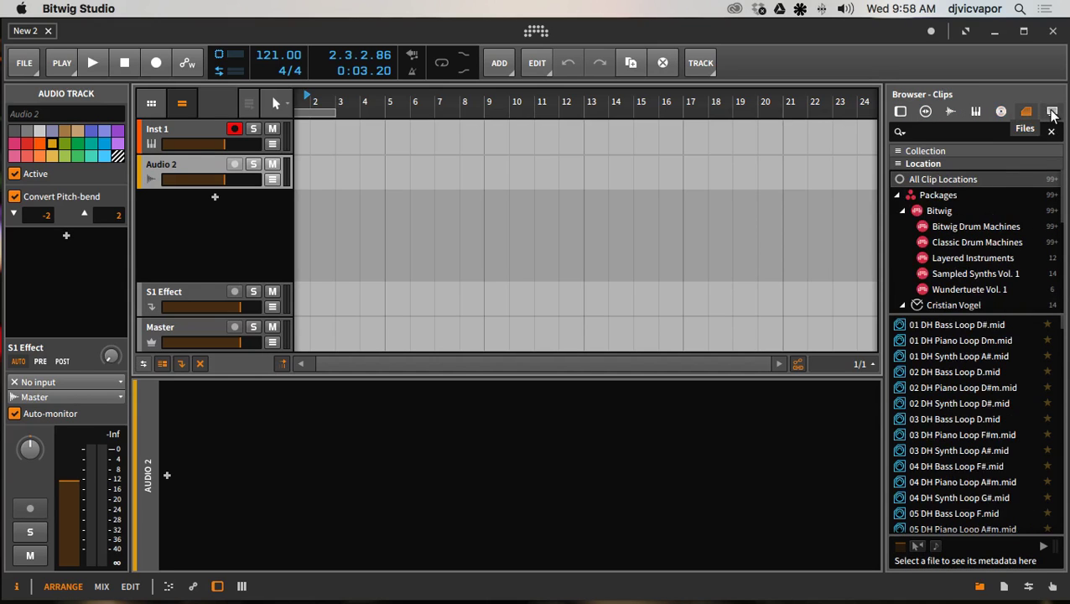
left_click(1052, 112)
left_click(900, 113)
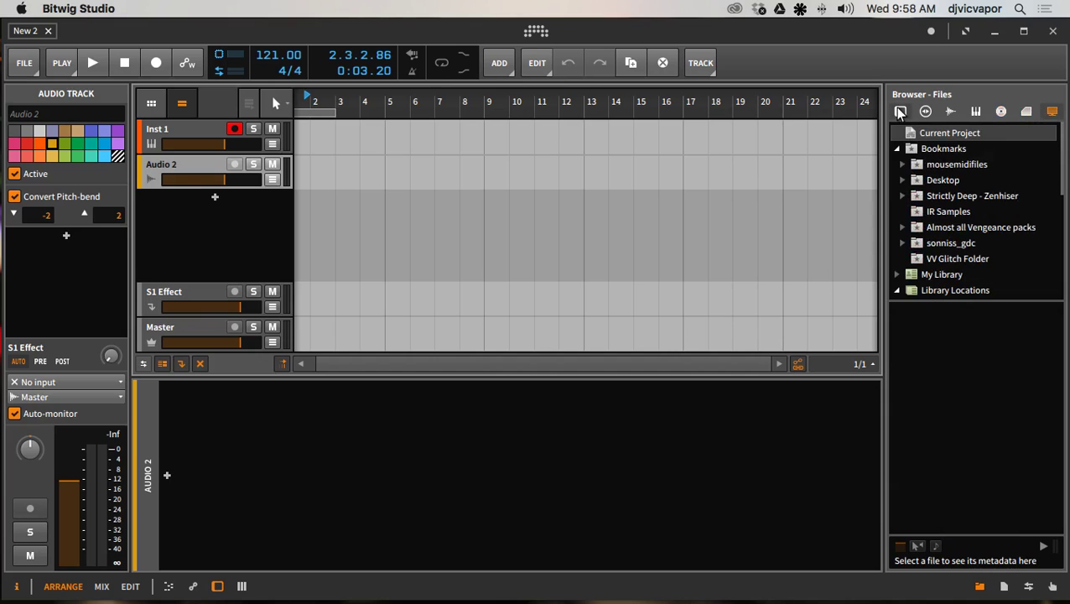
left_click_drag(885, 310, 914, 311)
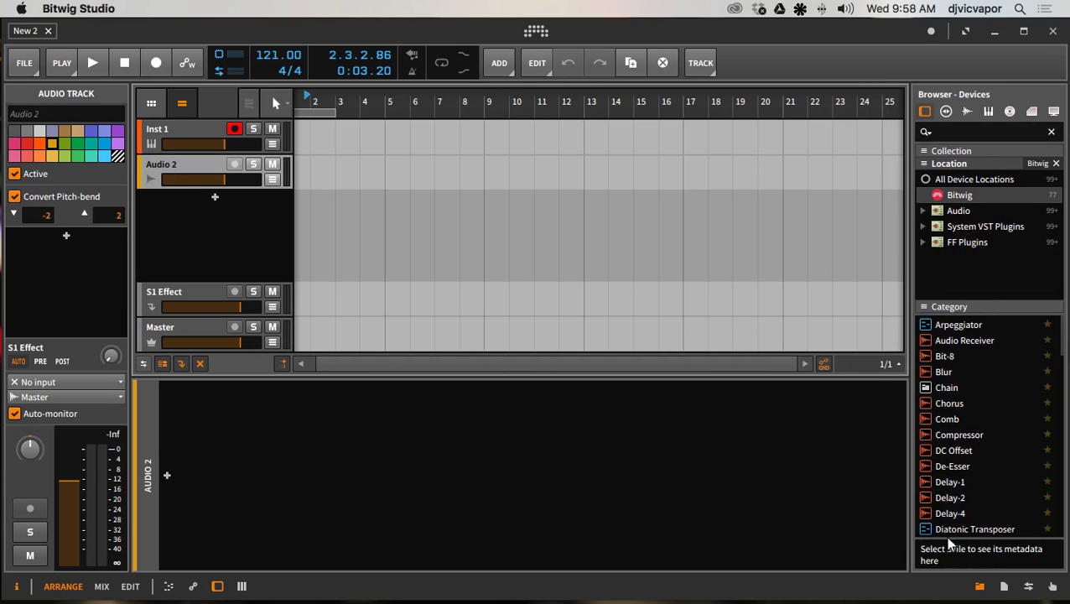
left_click(980, 587)
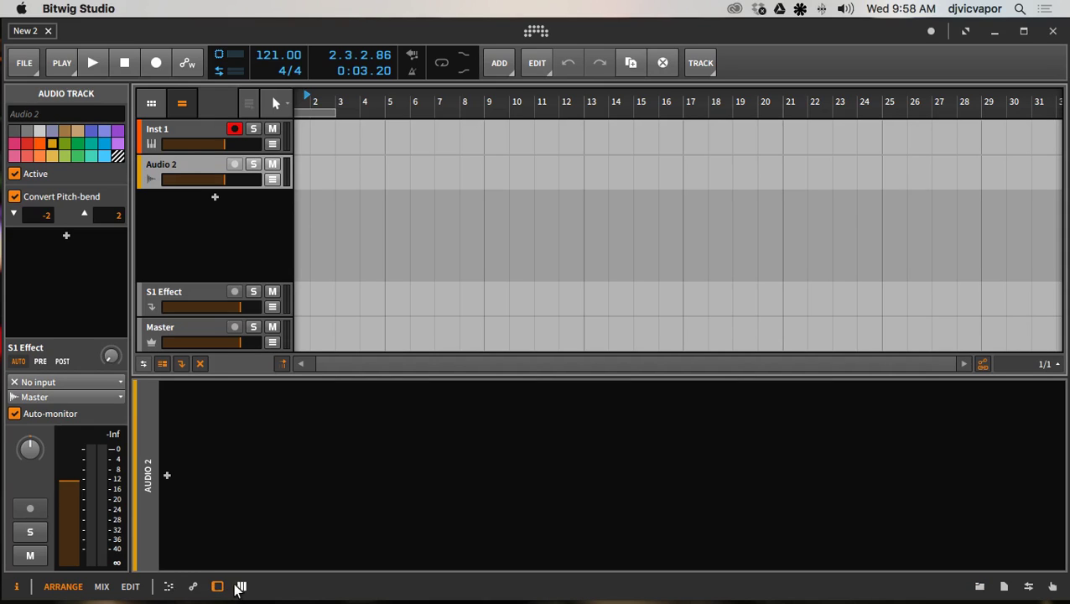
Show and enlarge the note editor panel for Audio 2, and switch it to Clip mode and back to Track mode
left_click(168, 587)
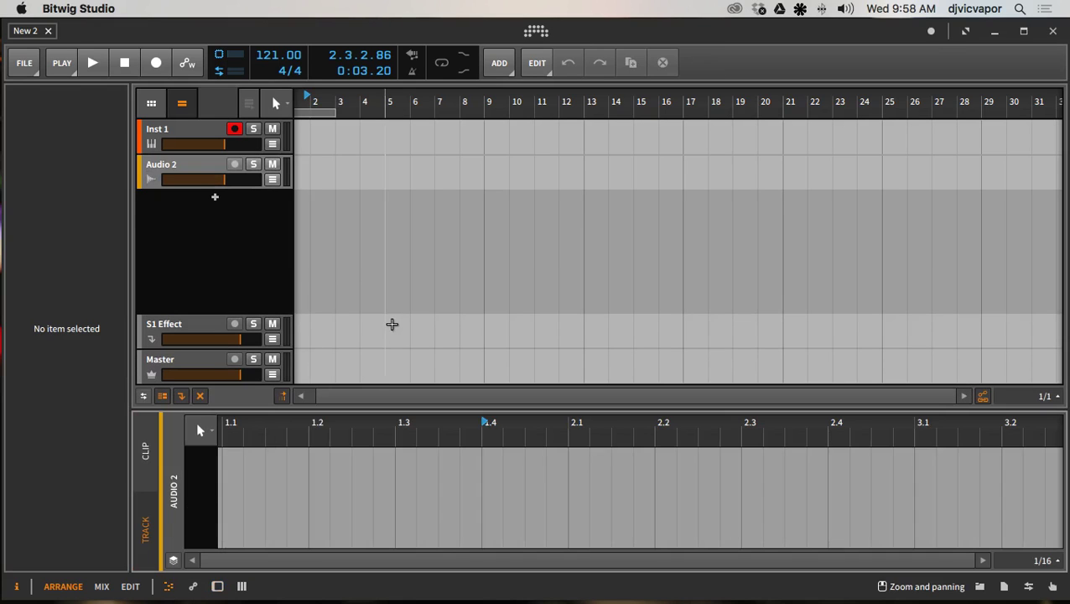
left_click_drag(400, 411, 399, 311)
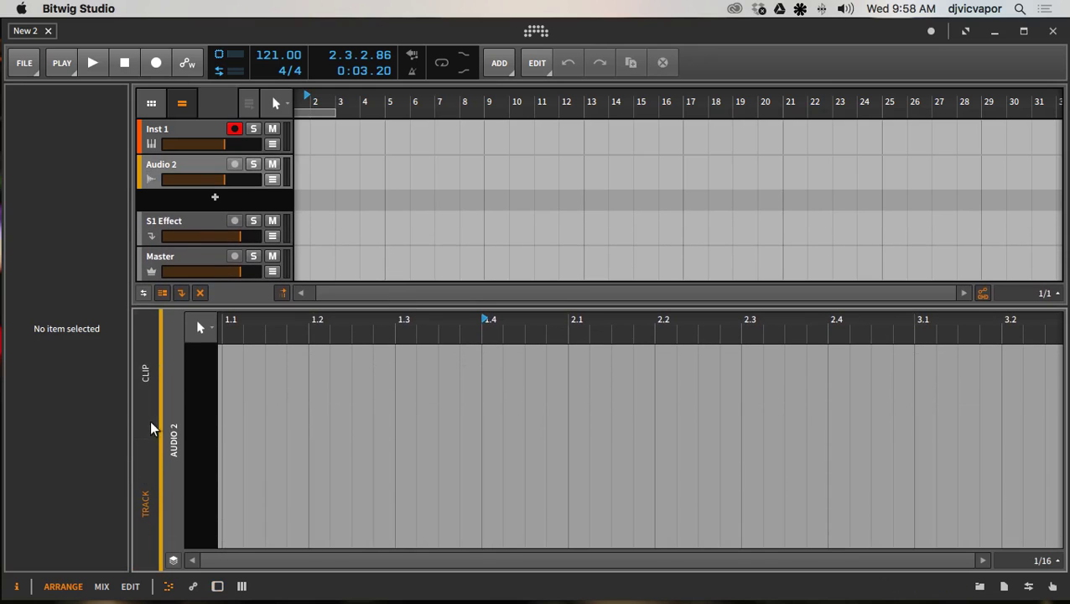
left_click(141, 398)
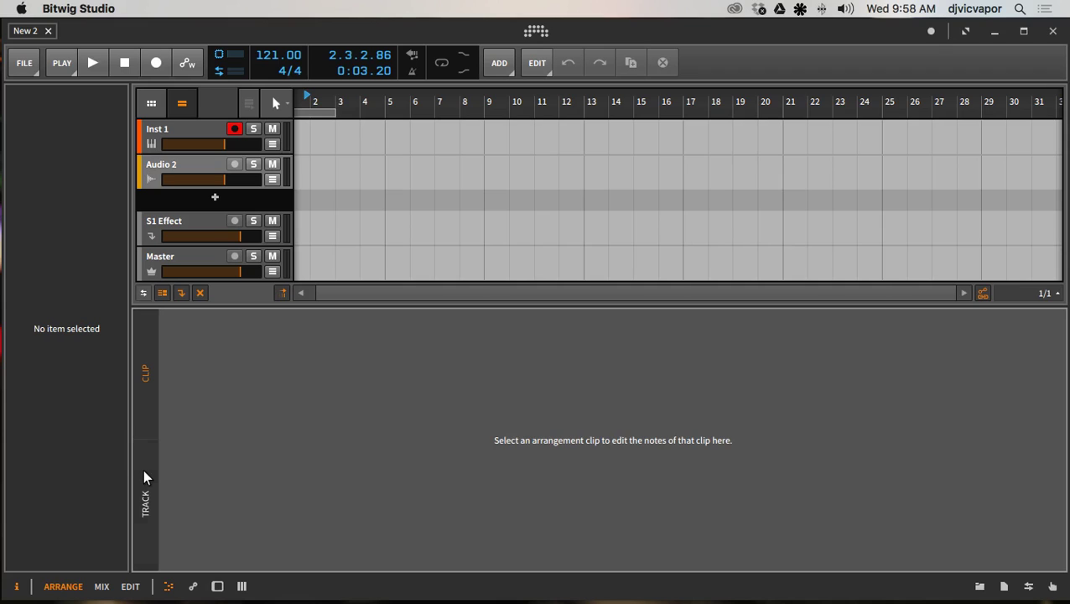
left_click(143, 477)
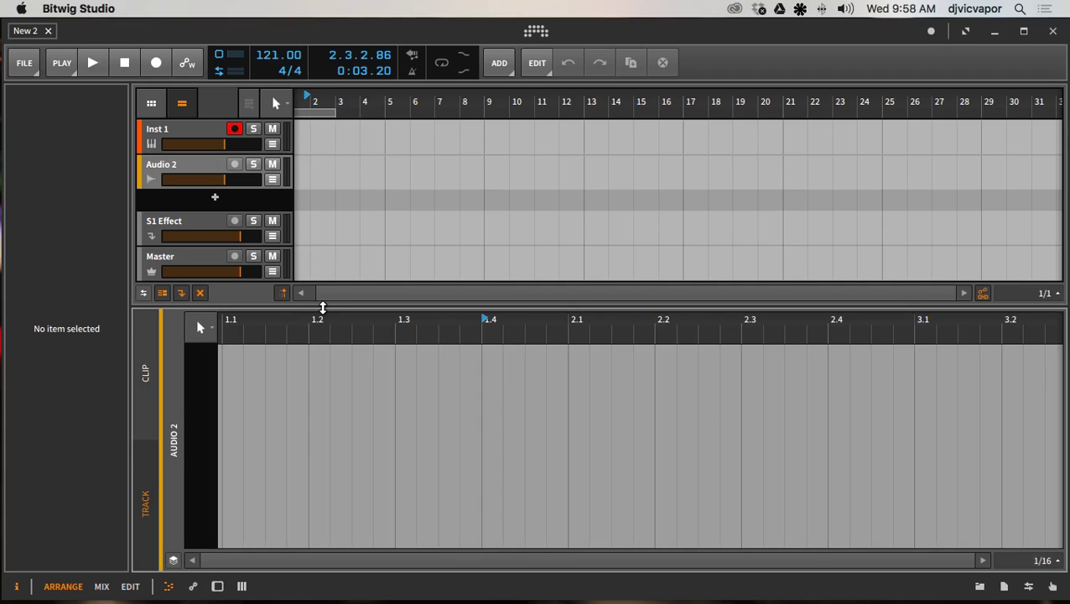
Hide the note editor panel and show it again
left_click(170, 588)
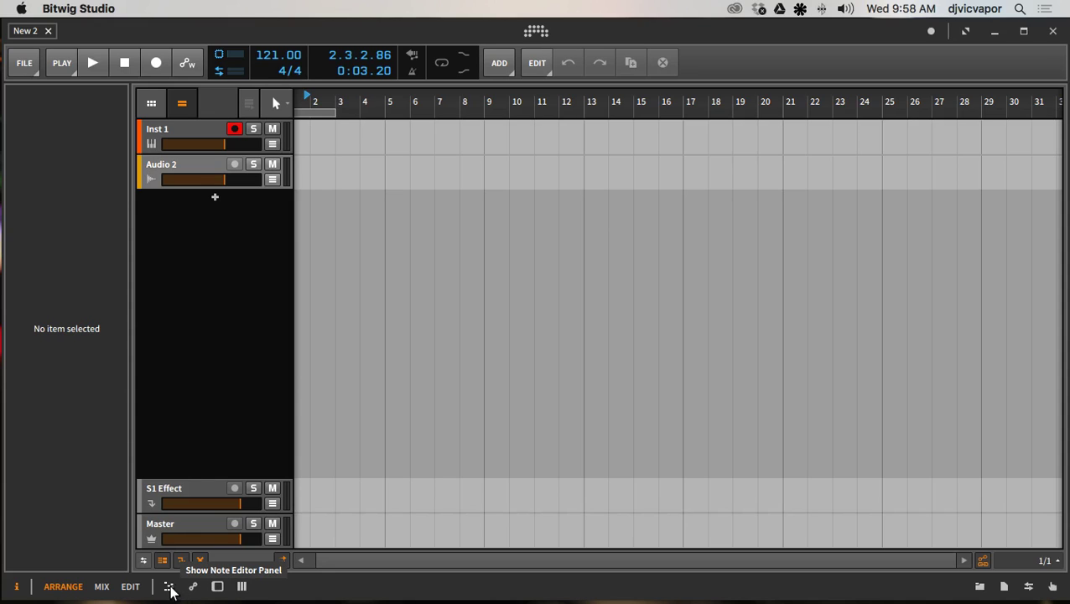
left_click(169, 588)
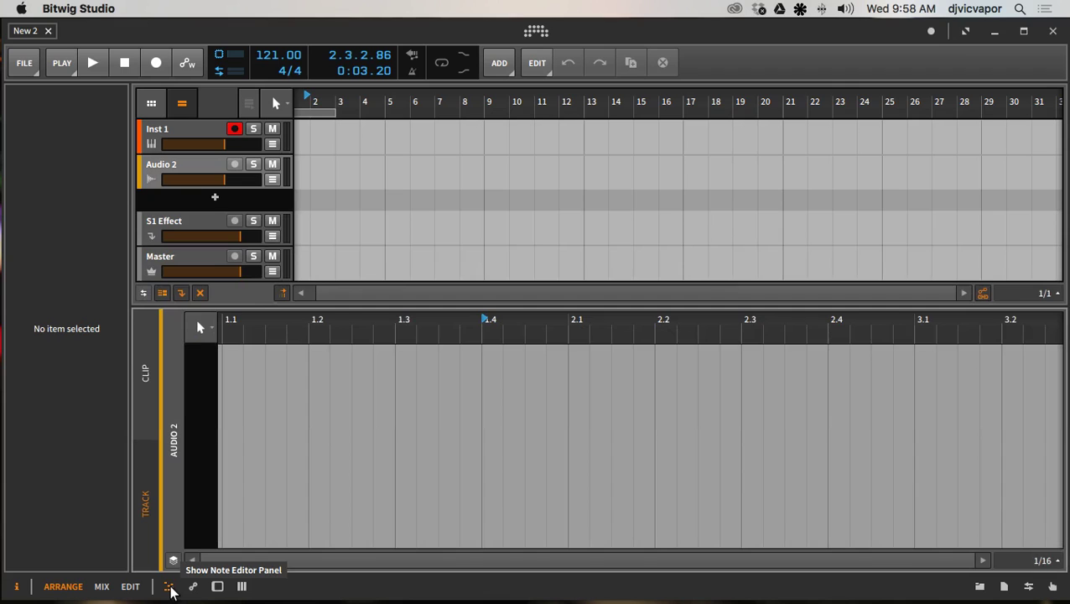
Toggle the note editor panel for Audio 2 and leave it hidden
left_click(170, 587)
left_click(169, 588)
left_click(169, 587)
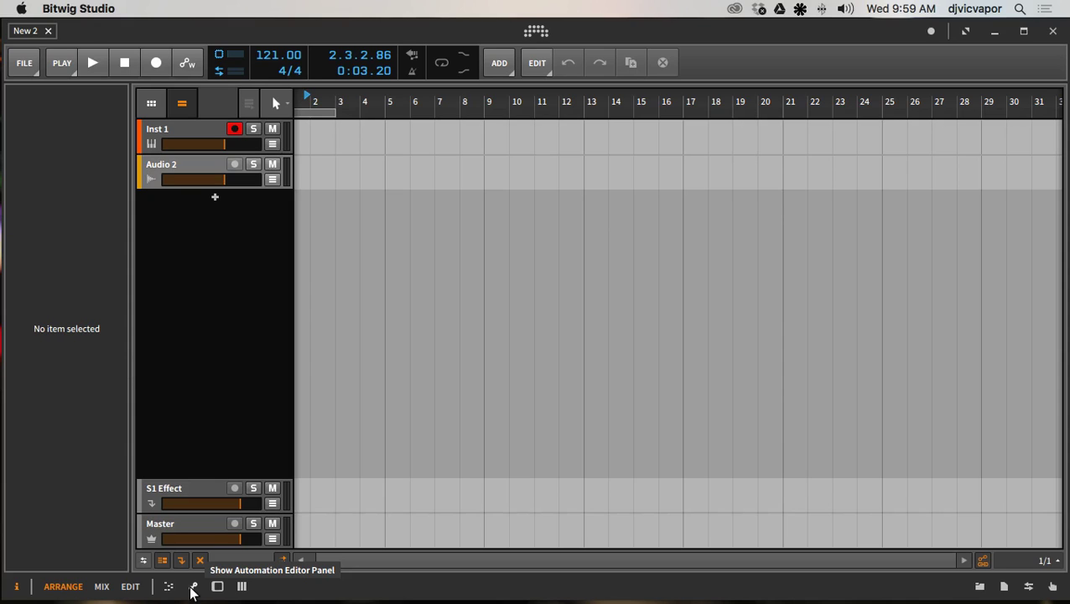
Show the automation editor panel for Audio 2, toggle it several times, and leave it hidden
left_click(192, 587)
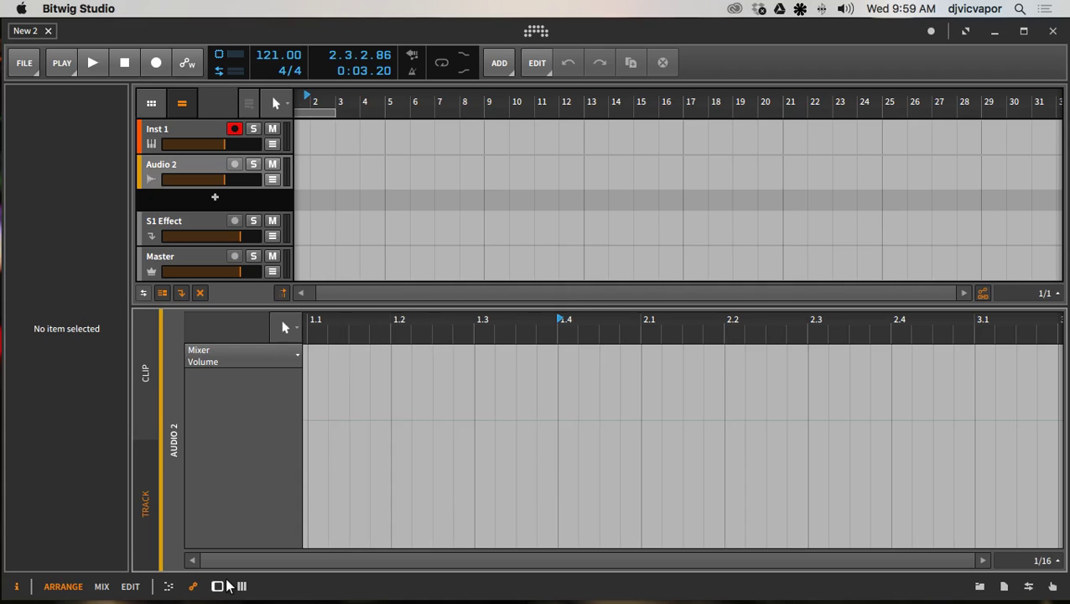
left_click(195, 587)
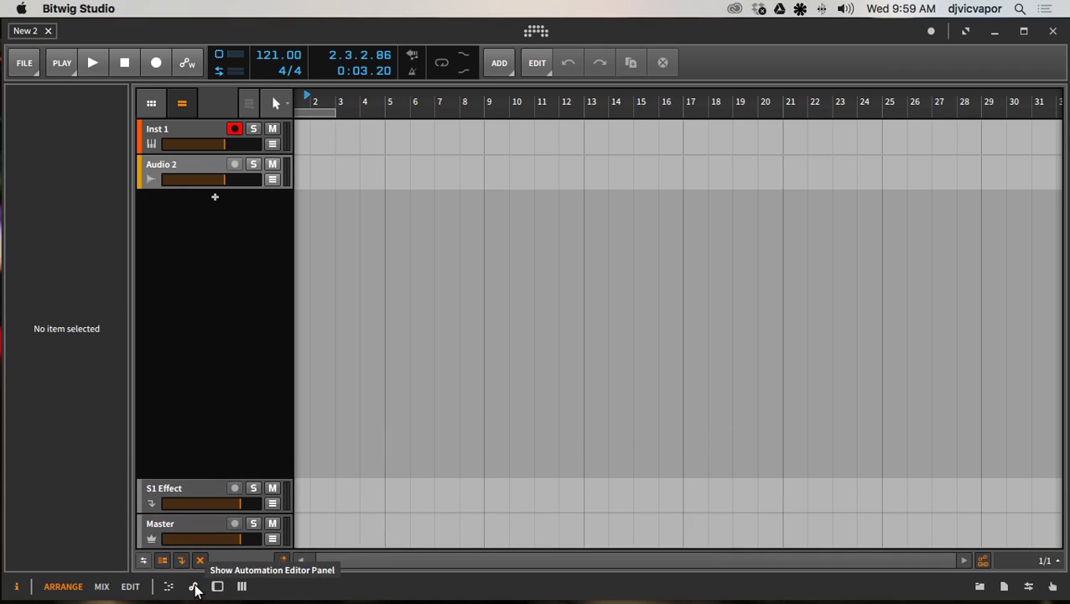
left_click(196, 587)
left_click(195, 587)
left_click(195, 588)
left_click(195, 587)
left_click(195, 587)
left_click(195, 587)
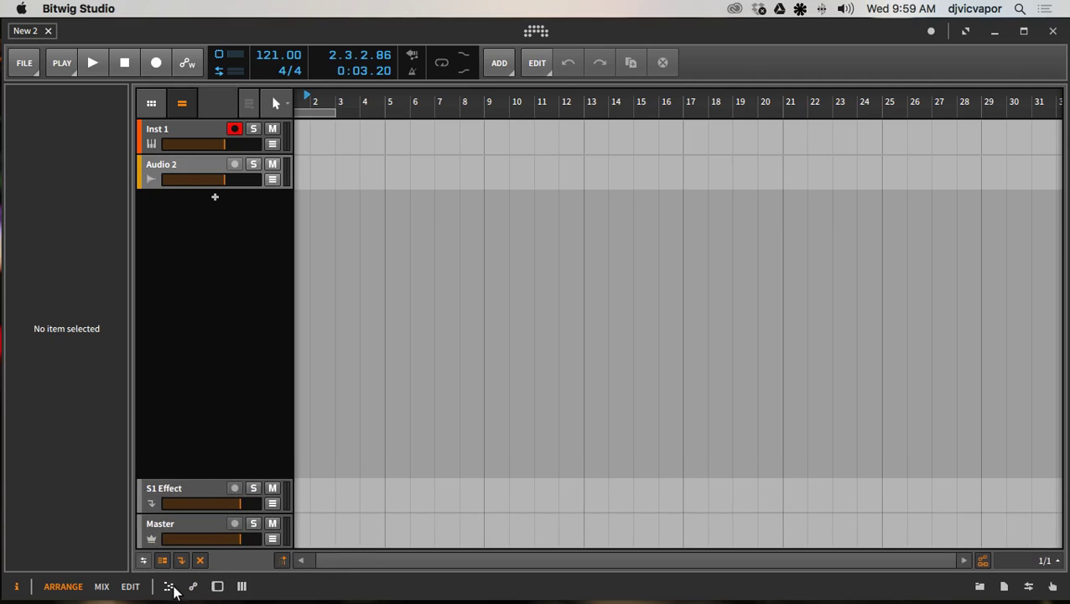
Show and hide the note editor panel twice
left_click(170, 588)
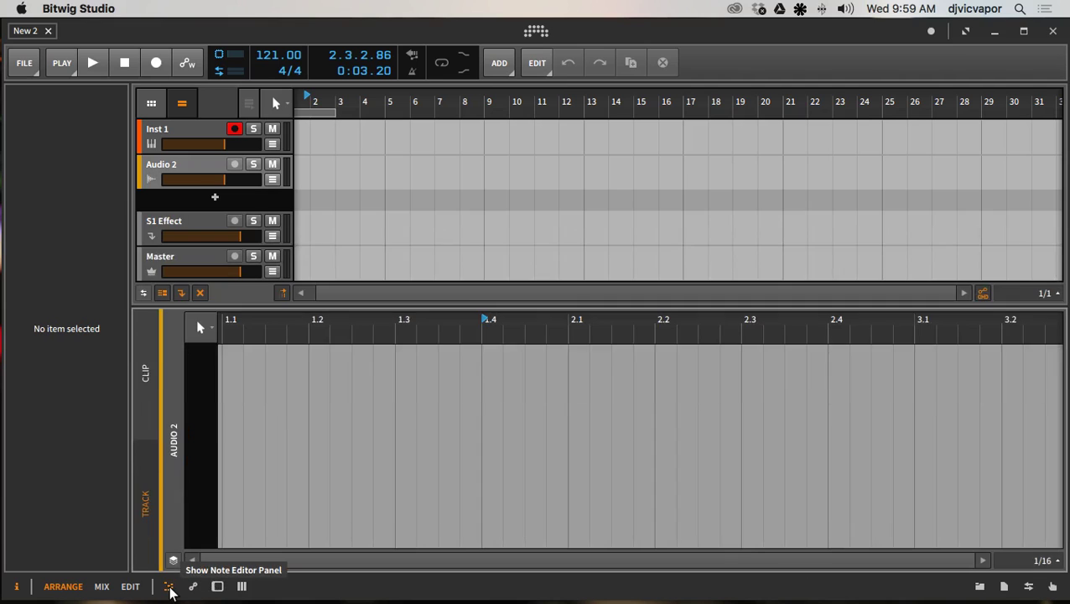
left_click(169, 588)
left_click(171, 589)
left_click(170, 589)
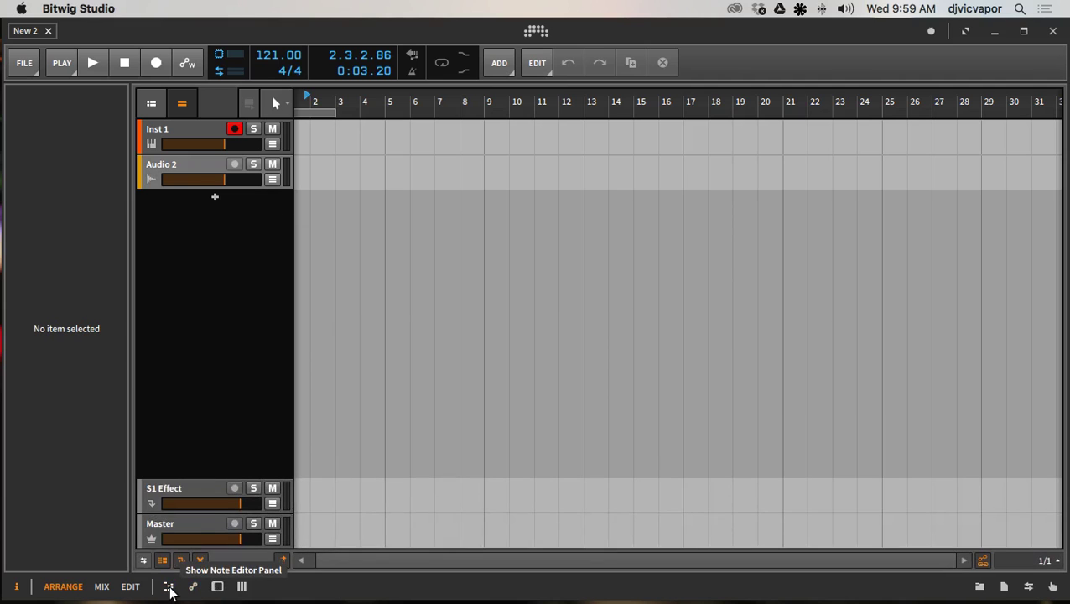
Show the device panel for Audio 2, open and cancel its device chooser, and hide the panel
left_click(215, 590)
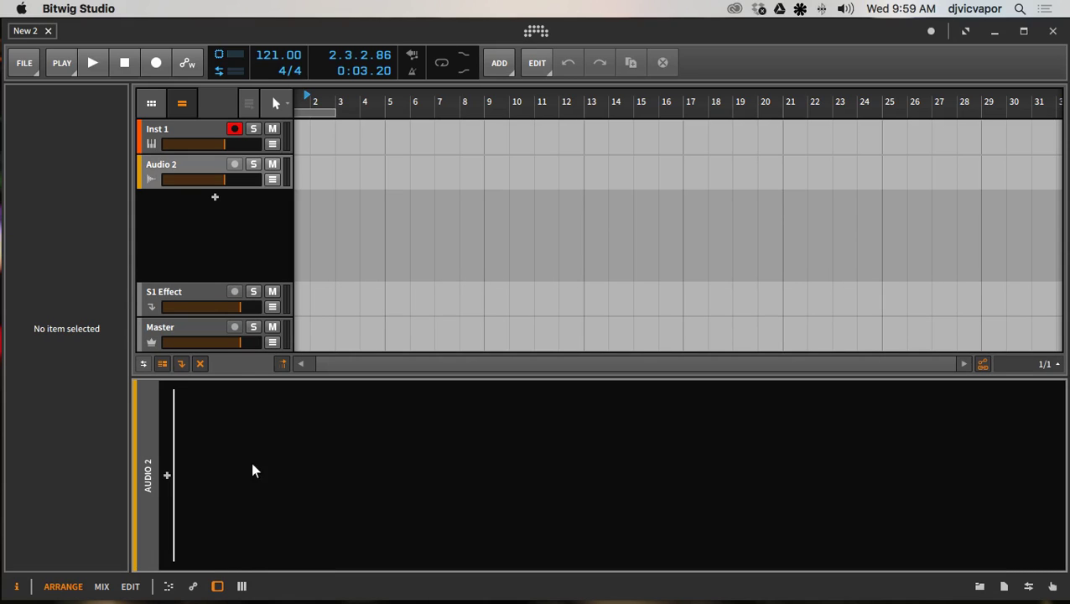
left_click(168, 477)
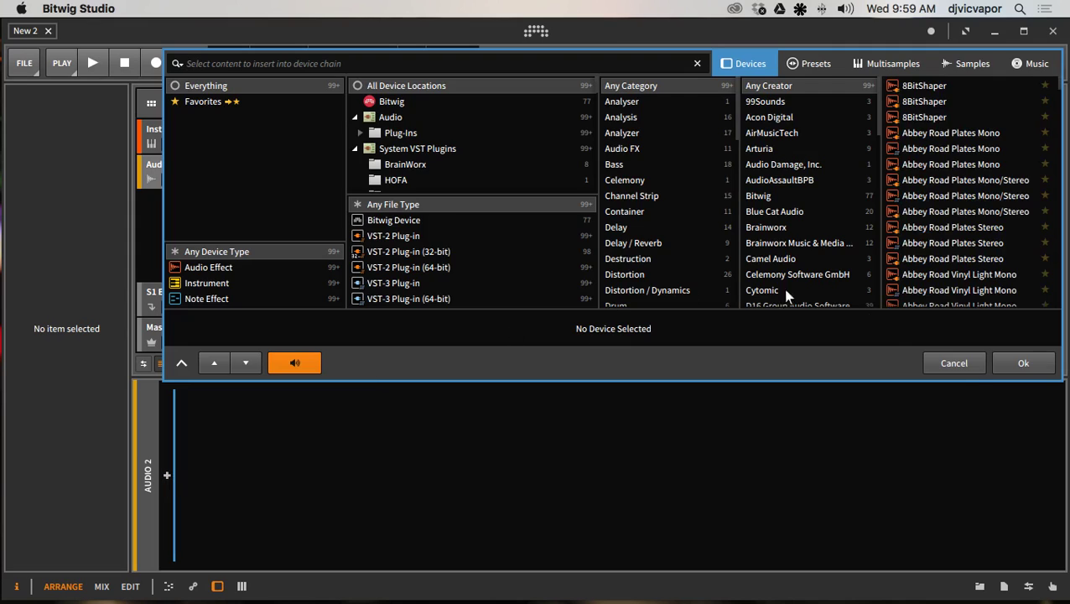
left_click(956, 364)
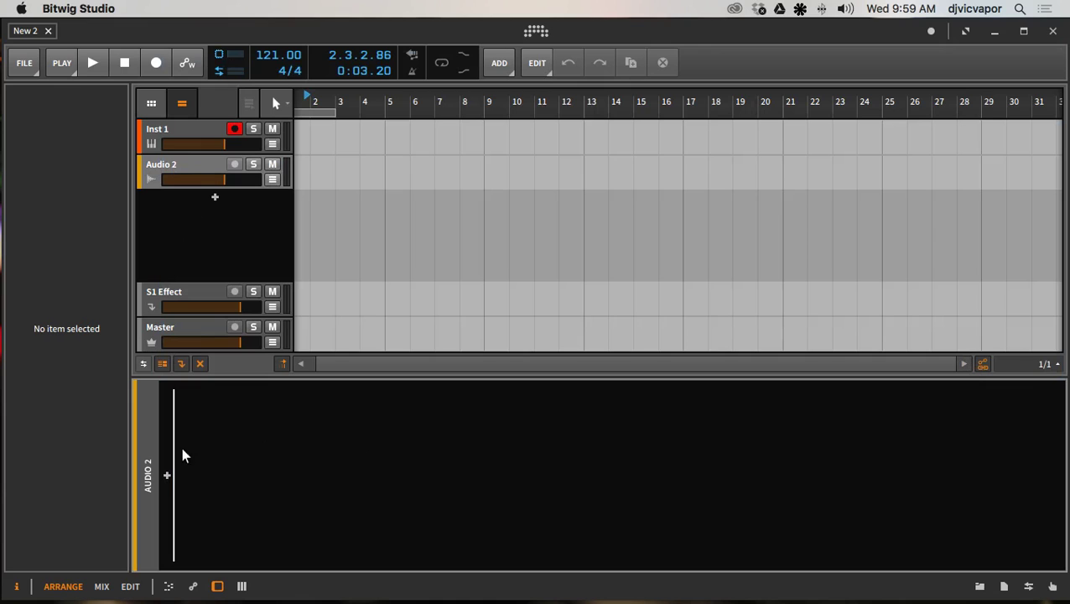
key("d")
key("d")
key("d")
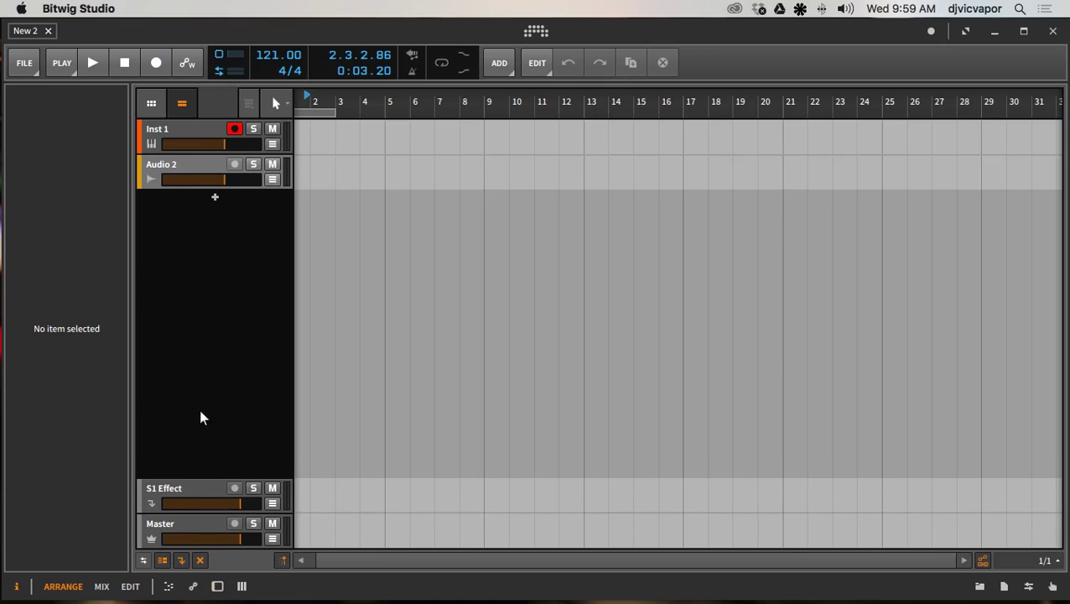
Show the mixer panel below the arranger, toggle it, and leave it hidden
left_click(242, 587)
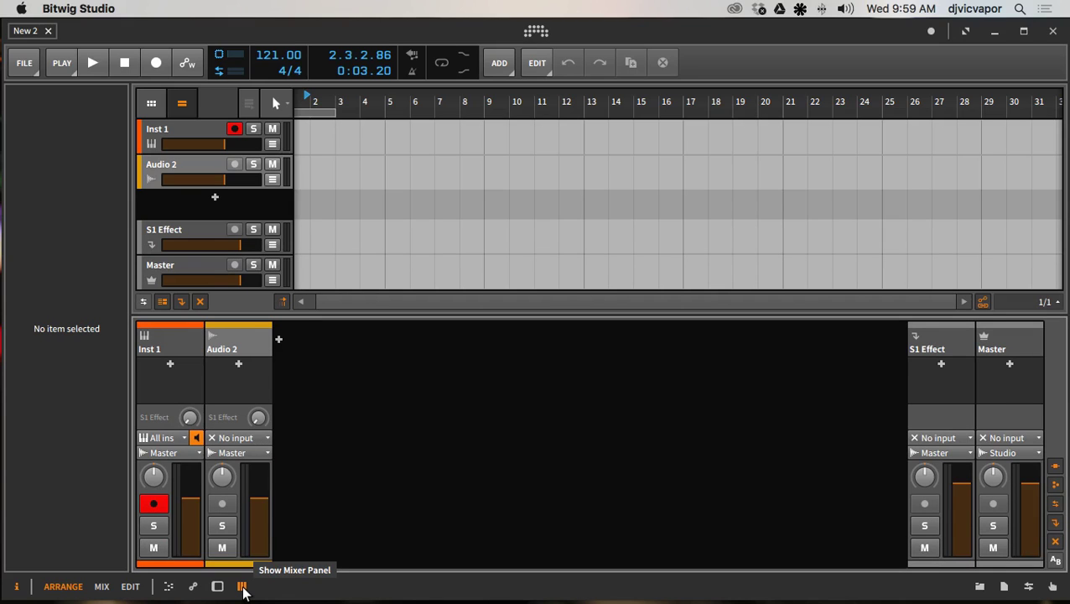
left_click(243, 587)
left_click(243, 587)
left_click(243, 587)
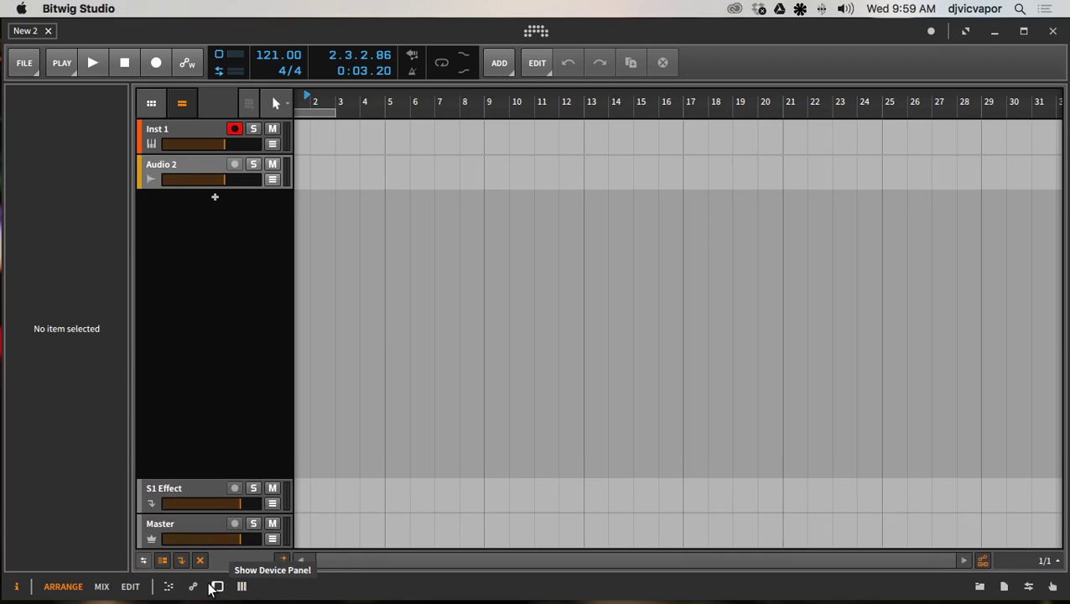
Show and hide the device, automation editor and note editor panels one after another
left_click(216, 586)
left_click(216, 586)
left_click(196, 588)
left_click(196, 588)
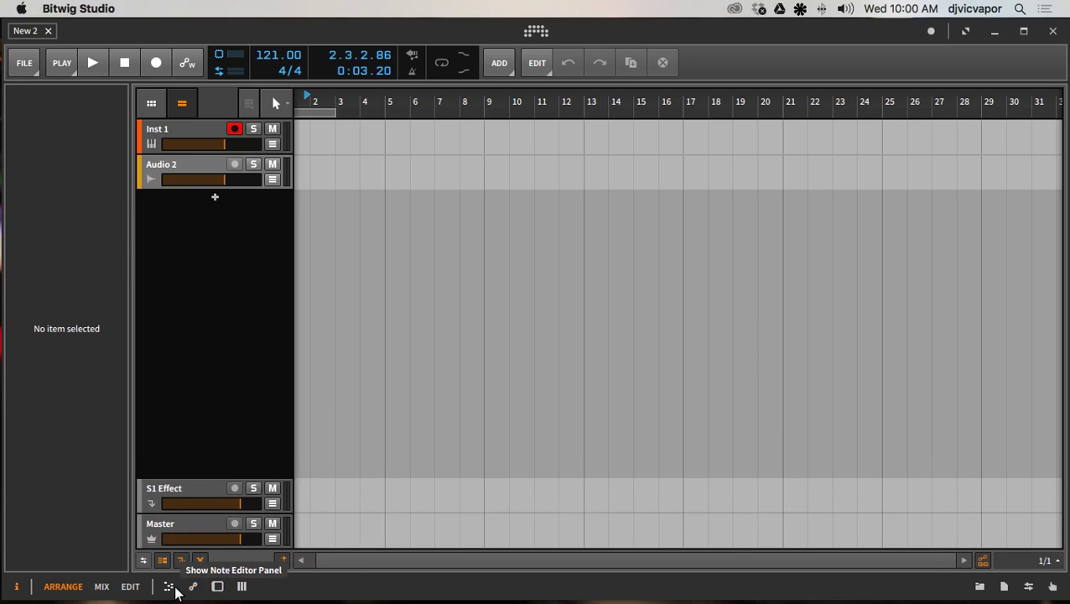
left_click(170, 588)
left_click(175, 592)
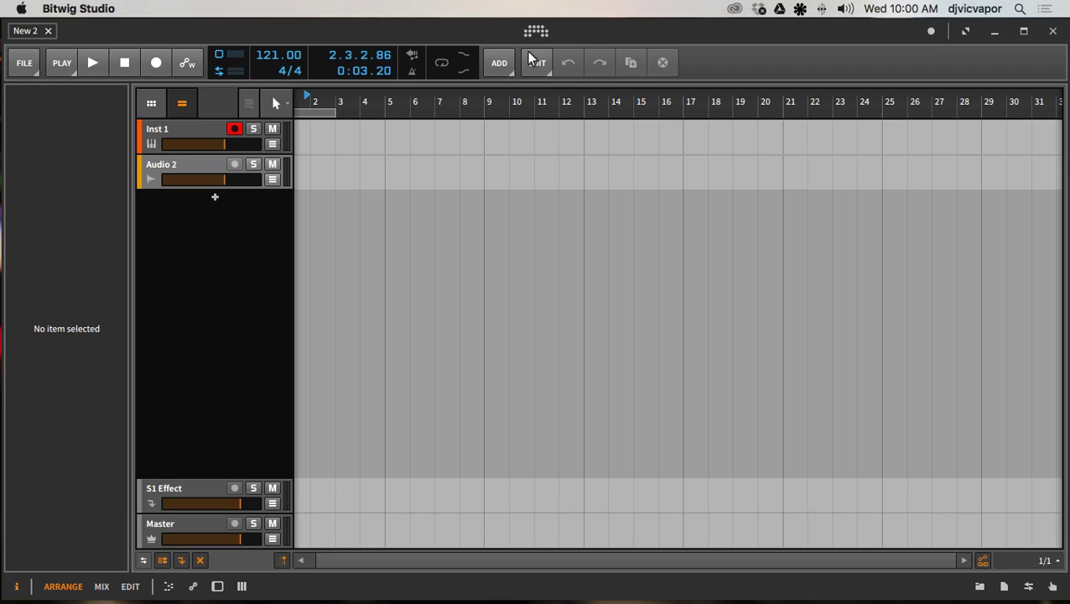
Look over the project file commands and return the playhead to the start of the arrangement
left_click(30, 68)
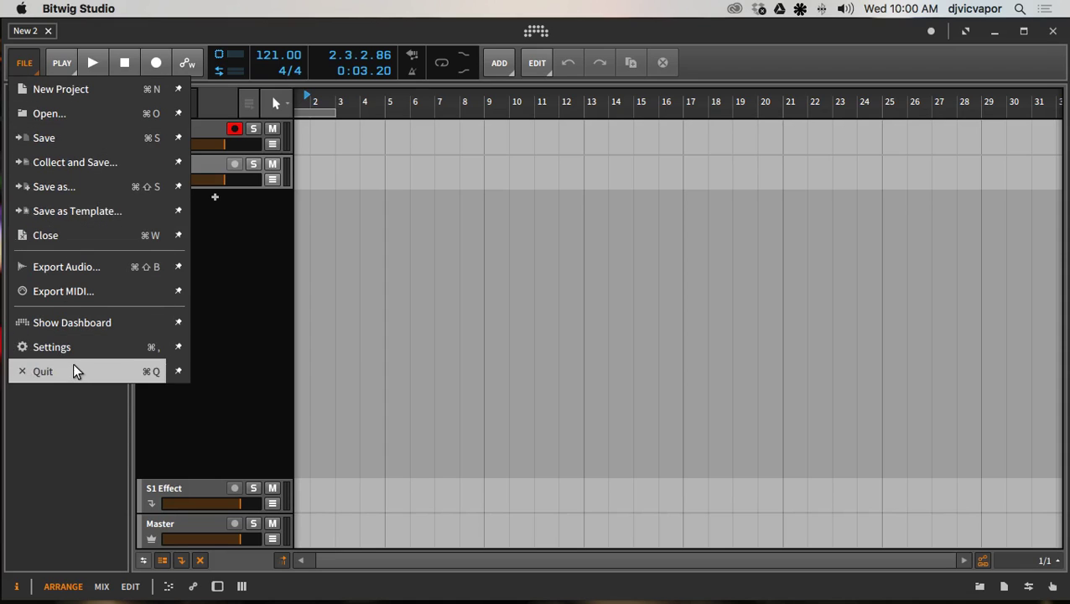
left_click(32, 70)
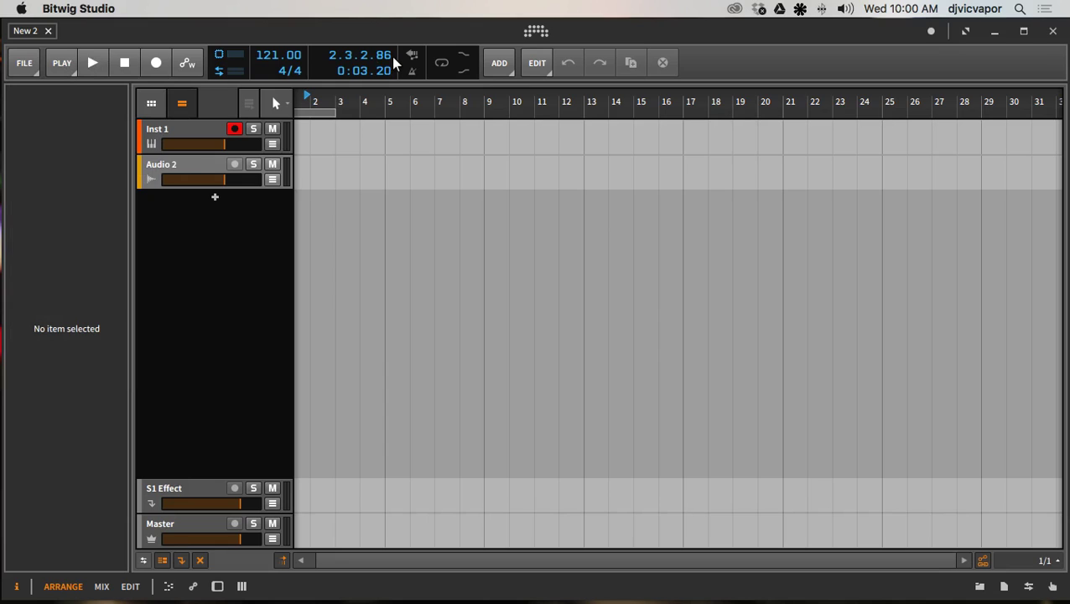
left_click(122, 65)
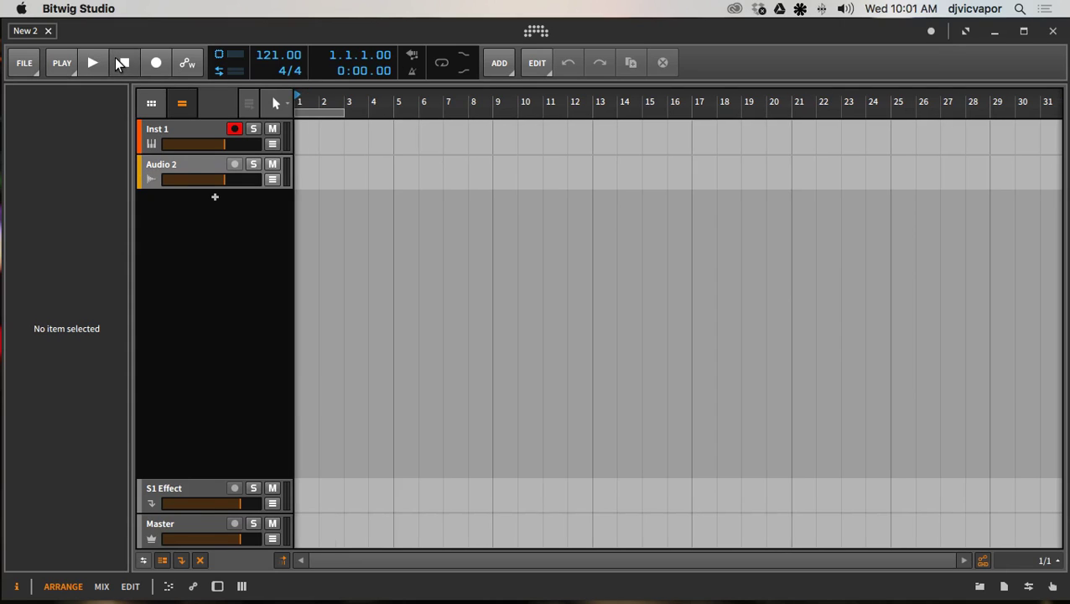
Review the playback settings, show the arranger's Overdub option in the toolbar, and remove it again
left_click(63, 64)
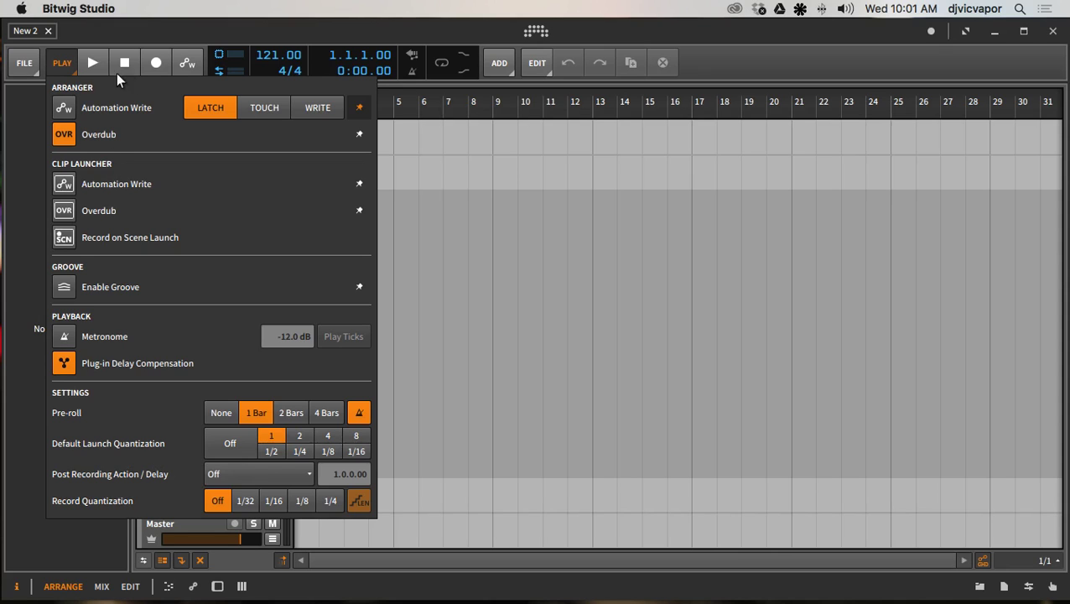
left_click(71, 60)
left_click(69, 63)
left_click(358, 134)
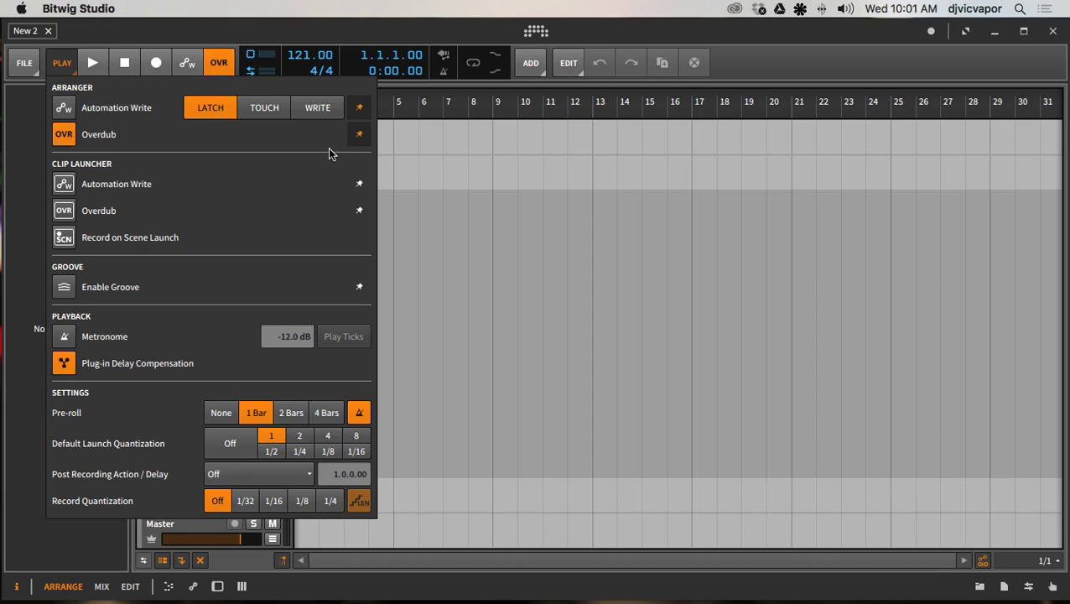
left_click(360, 136)
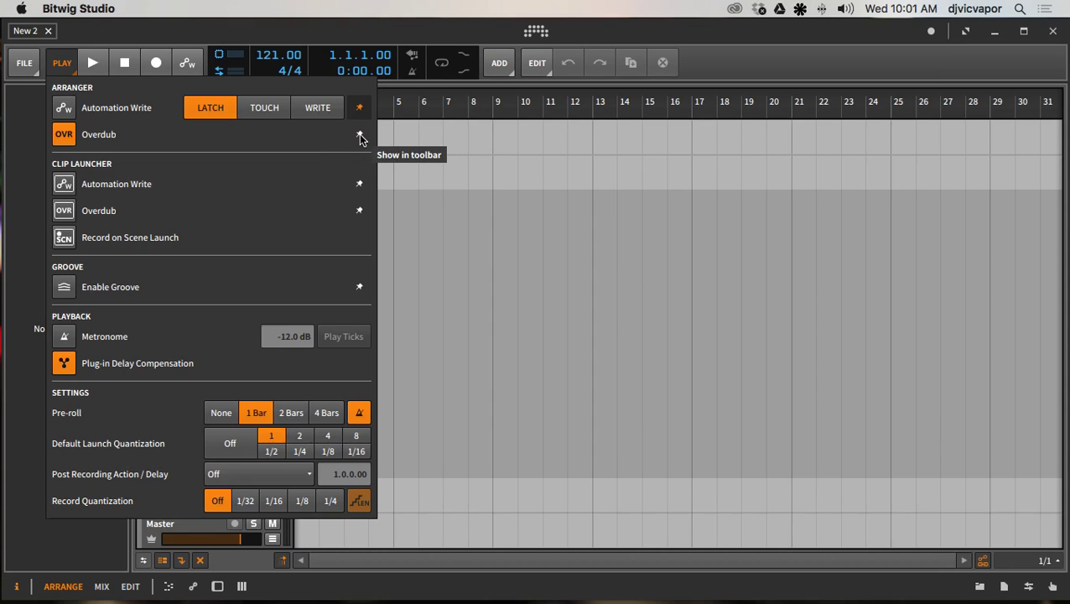
Show the clip launcher's Automation Write and Overdub options in the toolbar and remove each again
left_click(359, 184)
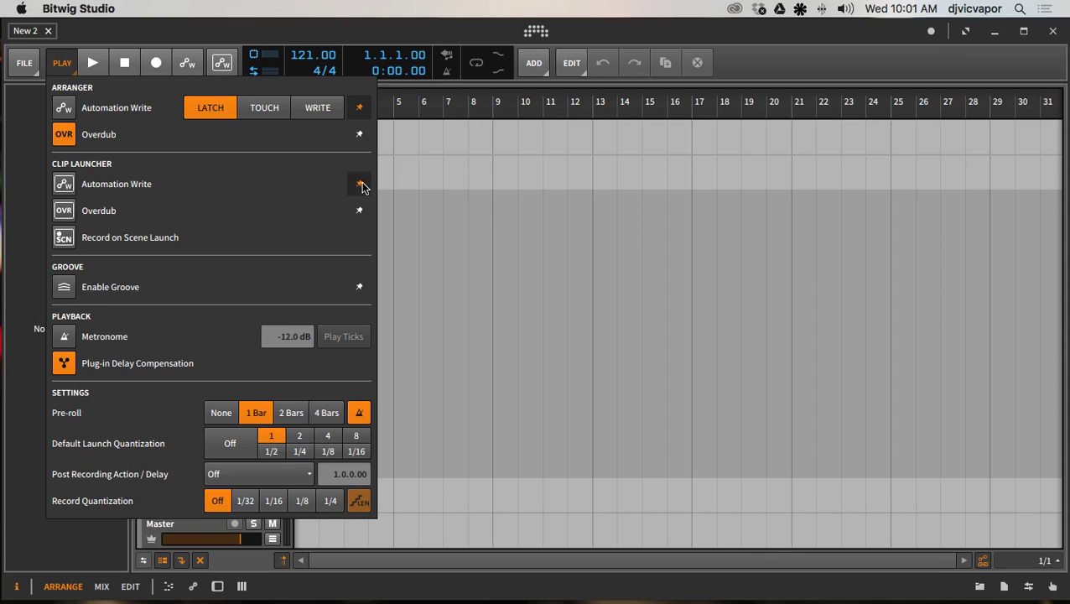
left_click(359, 184)
left_click(356, 211)
left_click(357, 211)
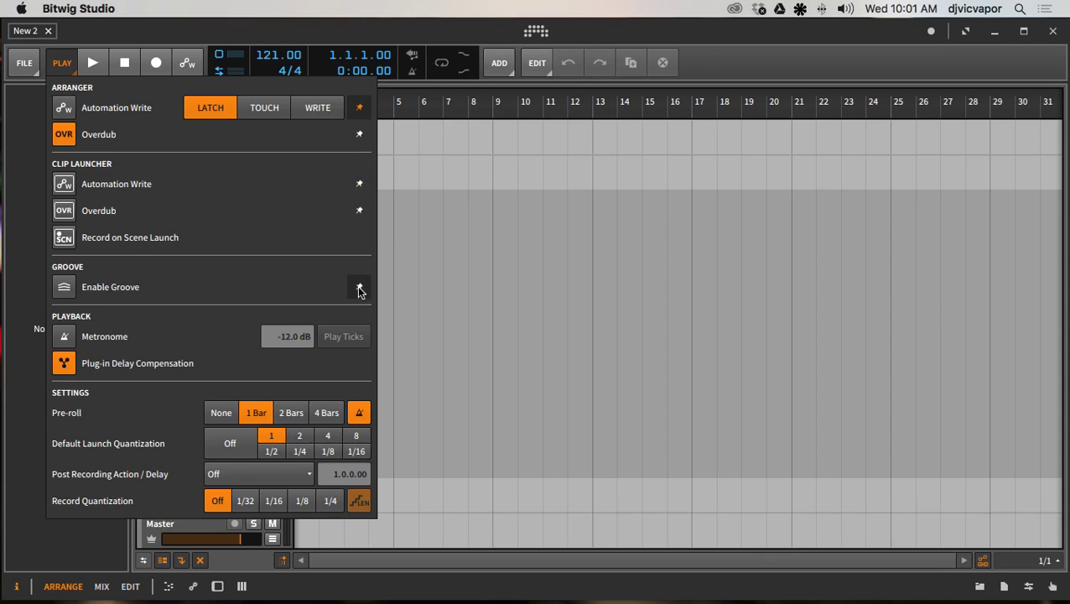
Show Enable Groove in the toolbar and switch the arranger's automation write mode through Touch and Write back to Latch
left_click(359, 288)
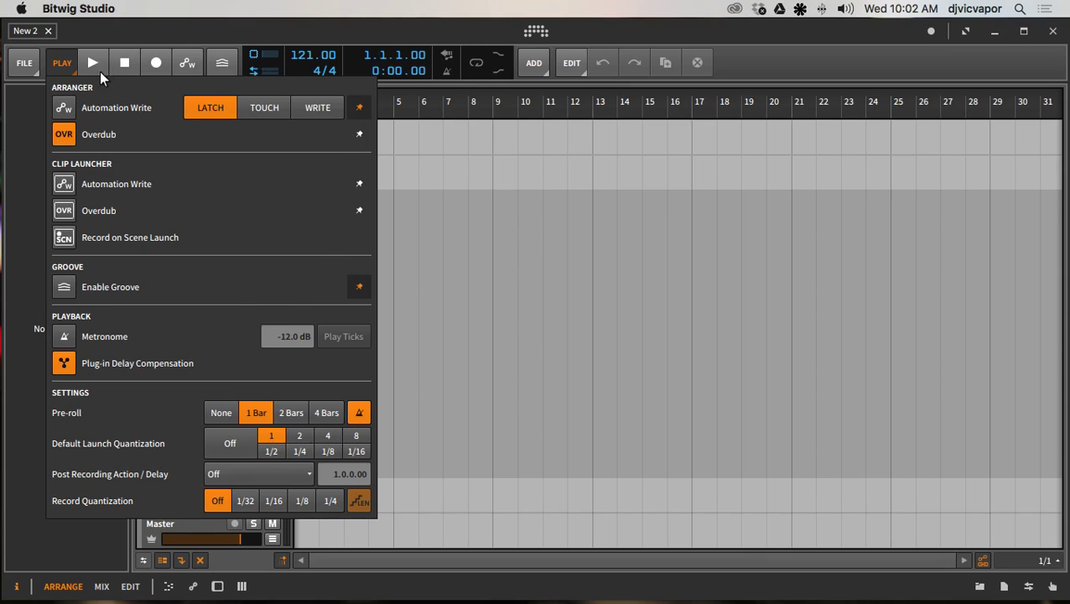
left_click(252, 112)
left_click(298, 112)
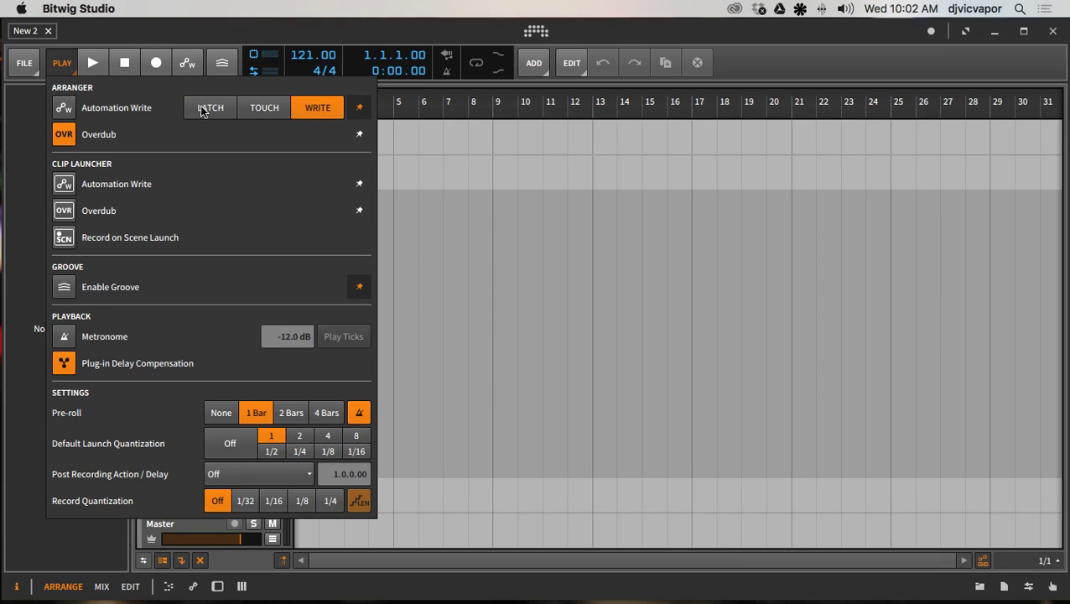
left_click(203, 111)
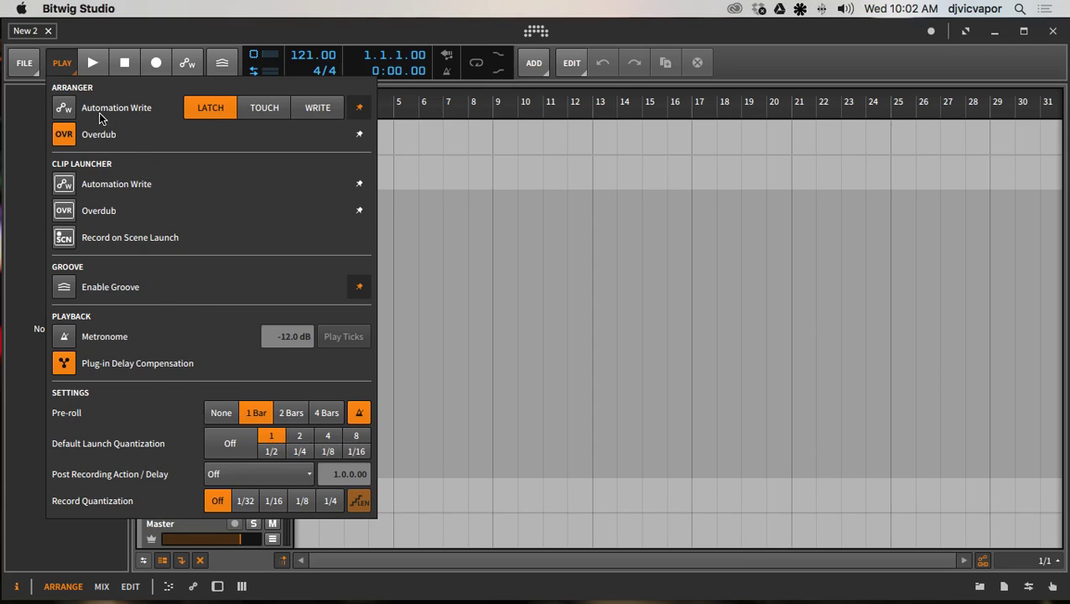
left_click(66, 64)
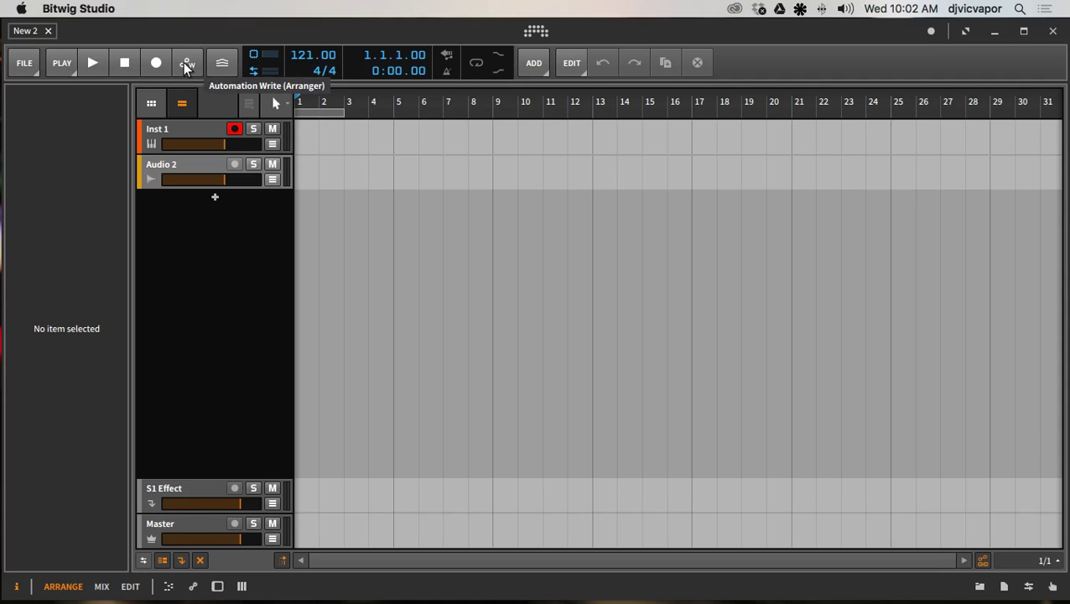
Open the DSP Performance Graph, reposition its window to examine the load, toggle it repeatedly, and leave it closed
left_click(257, 53)
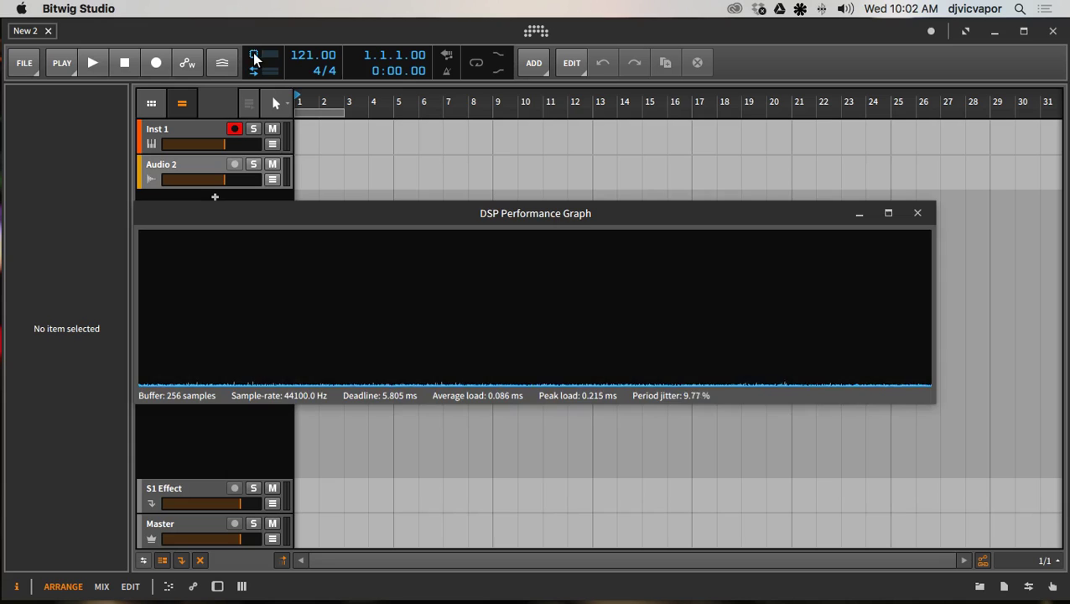
left_click_drag(375, 211, 490, 240)
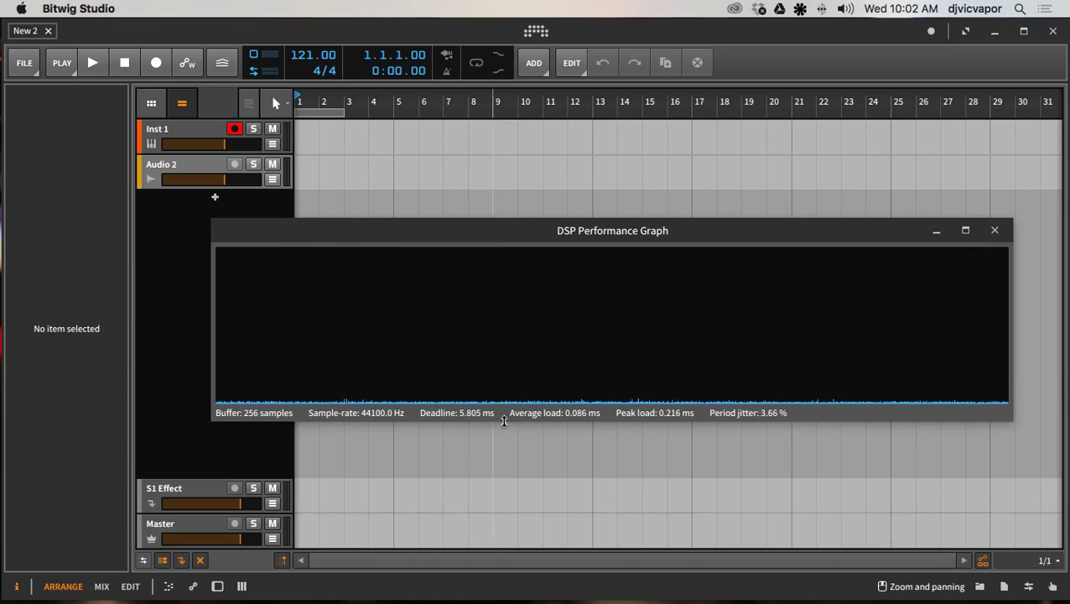
left_click_drag(603, 226, 608, 223)
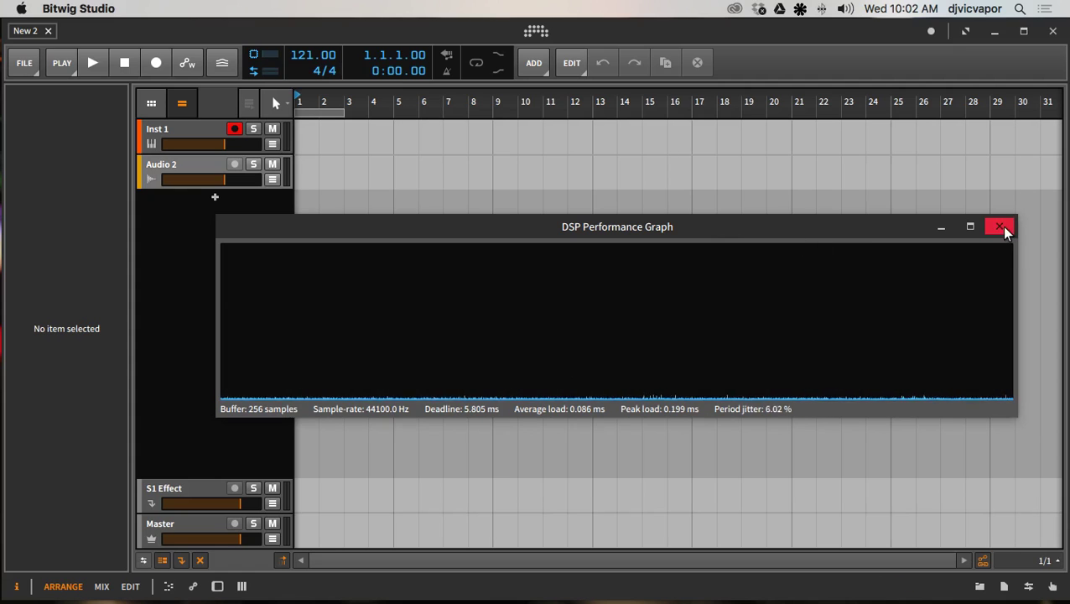
left_click(255, 57)
left_click(255, 57)
left_click(255, 57)
left_click(255, 57)
left_click(255, 57)
left_click(255, 57)
left_click(255, 57)
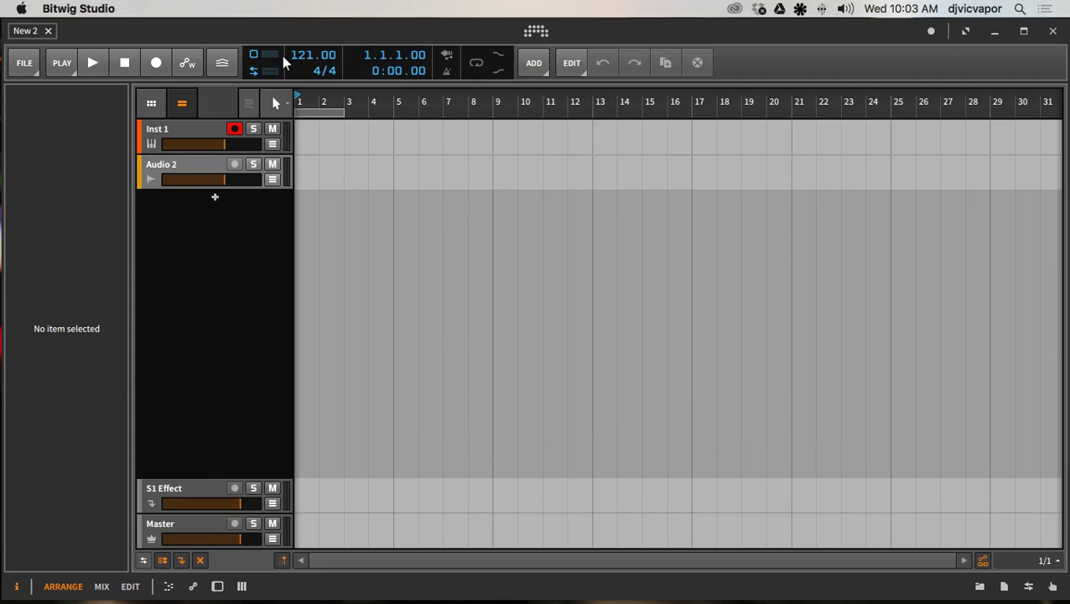
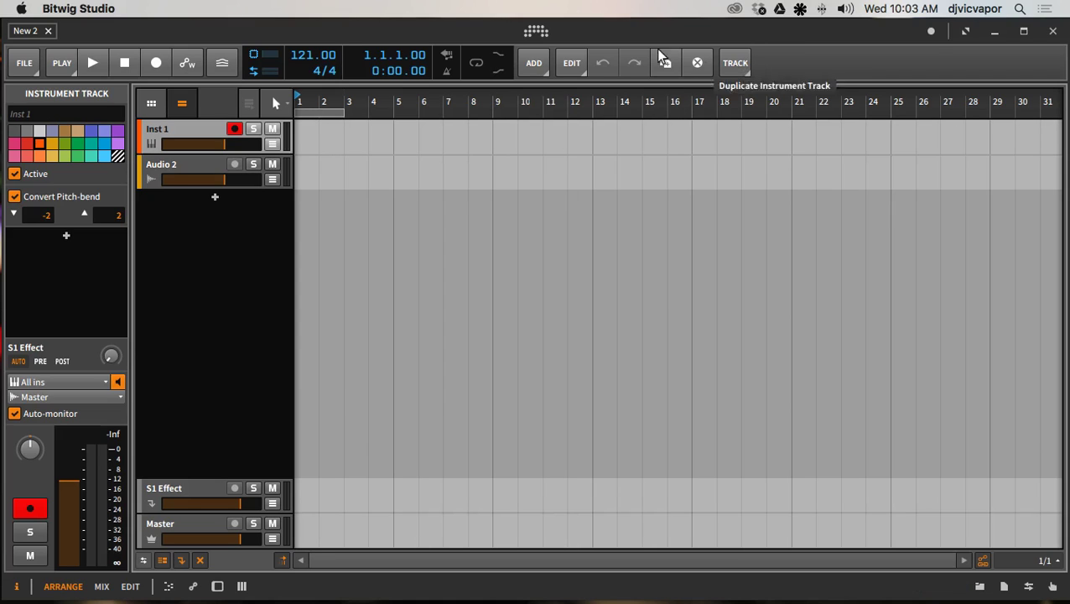
Show the Add Instrument Track and Add Audio Track commands in the toolbar
left_click(543, 72)
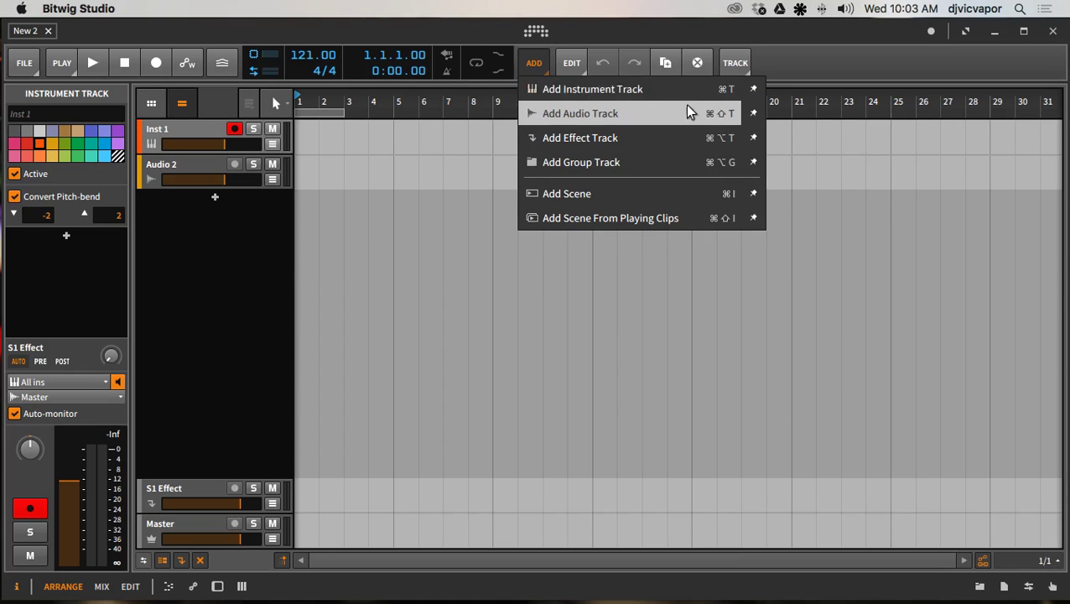
left_click(752, 92)
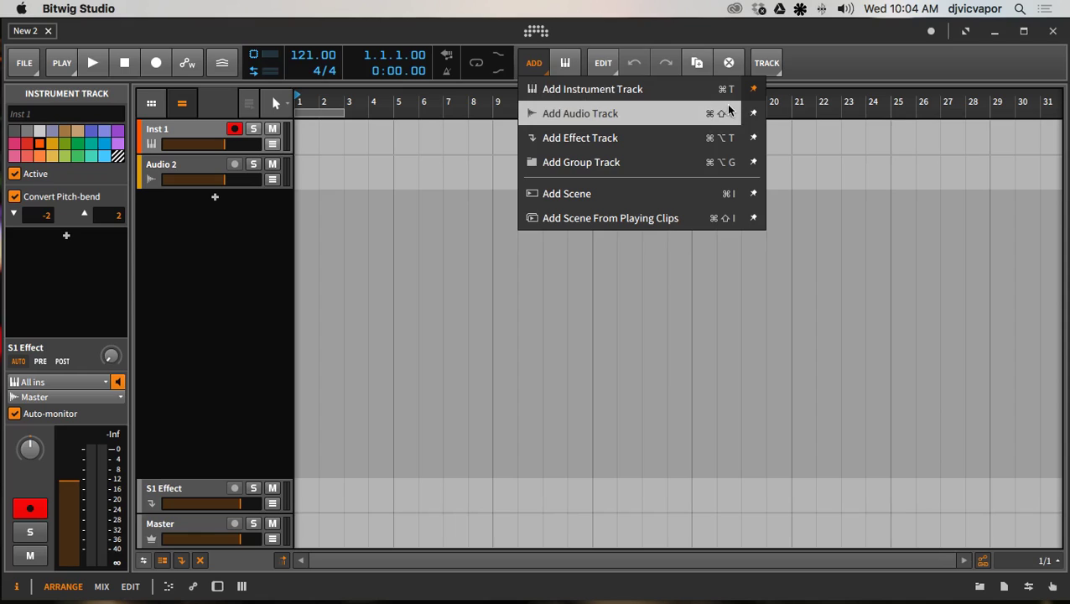
left_click(756, 113)
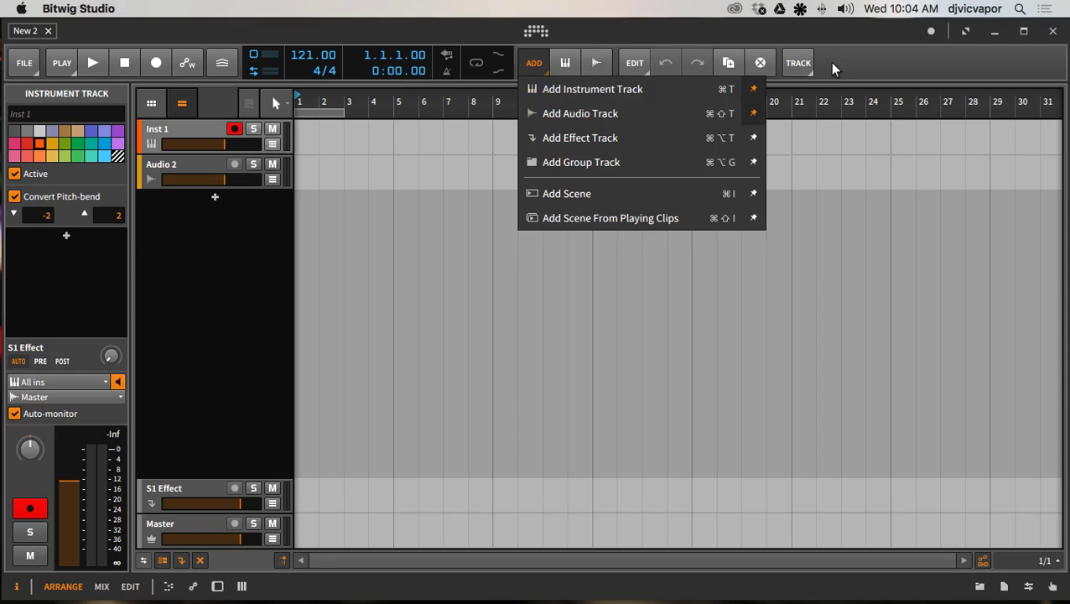
left_click(835, 64)
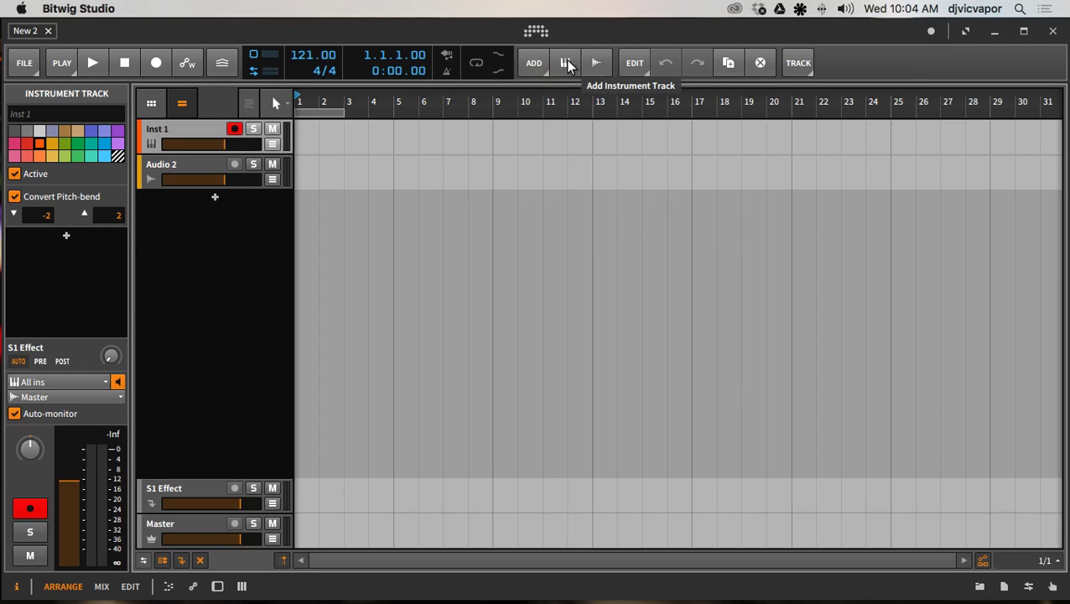
Add four instrument tracks and three audio tracks to the project, alternating between the two types
left_click(568, 65)
left_click(594, 63)
left_click(566, 63)
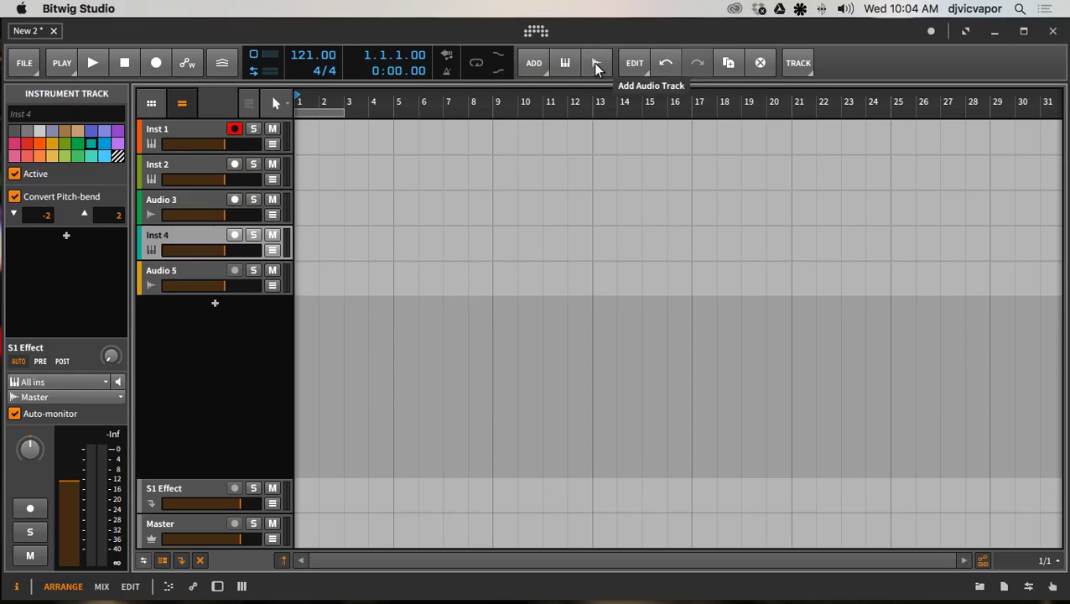
left_click(593, 63)
left_click(574, 63)
left_click(591, 63)
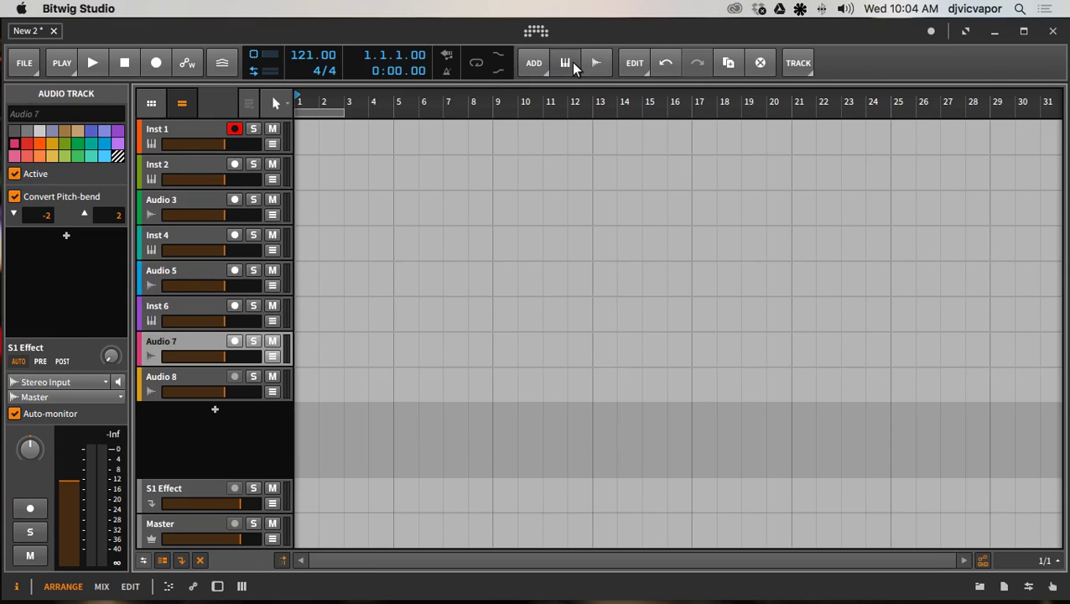
left_click(571, 63)
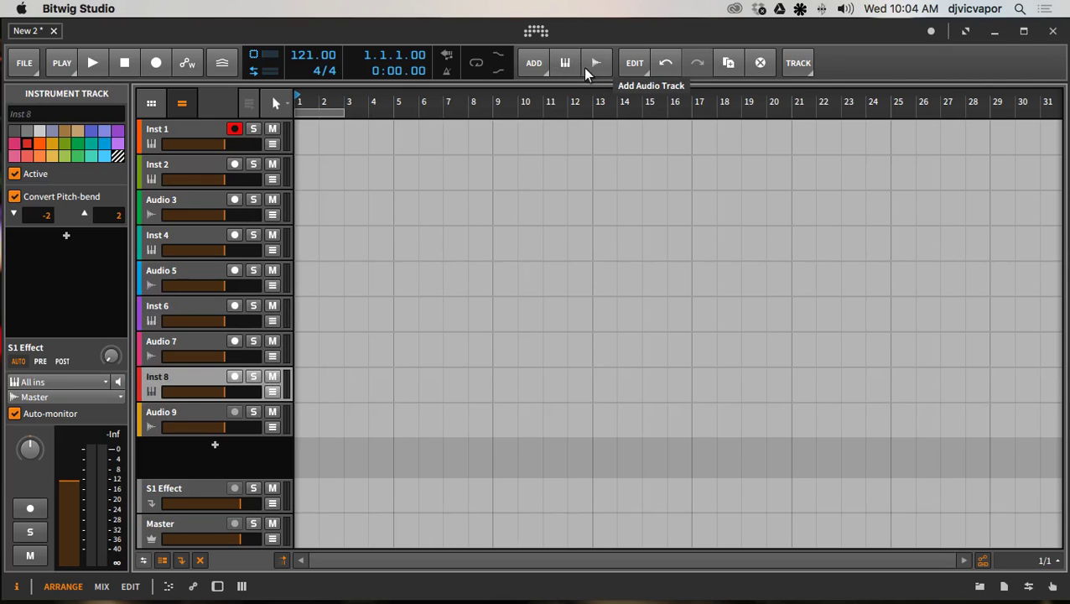
Undo the last track insertion and review the available Edit commands
left_click(638, 69)
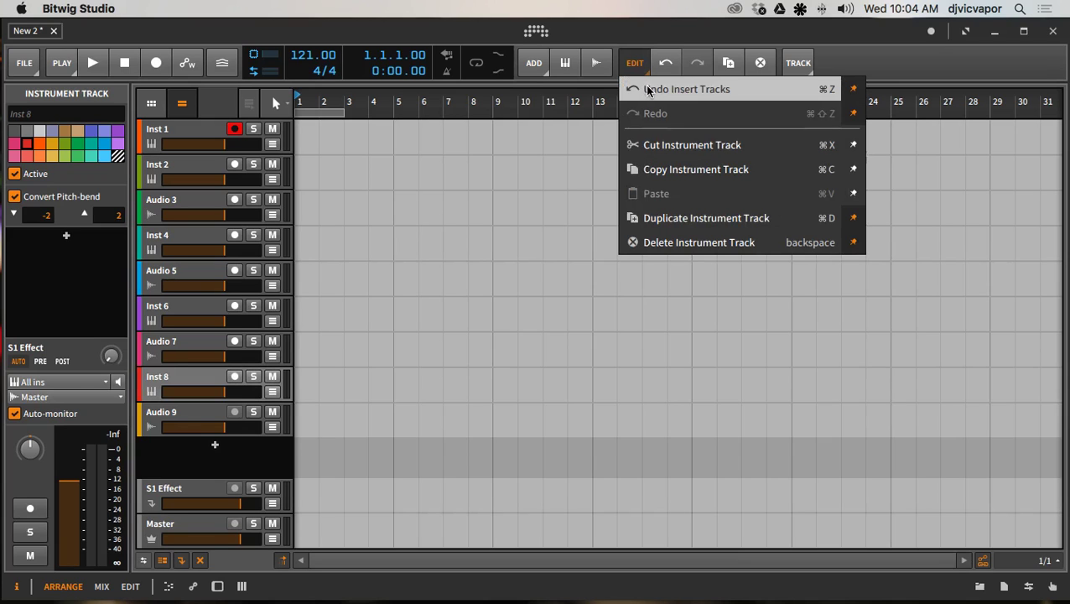
left_click(645, 88)
left_click(642, 70)
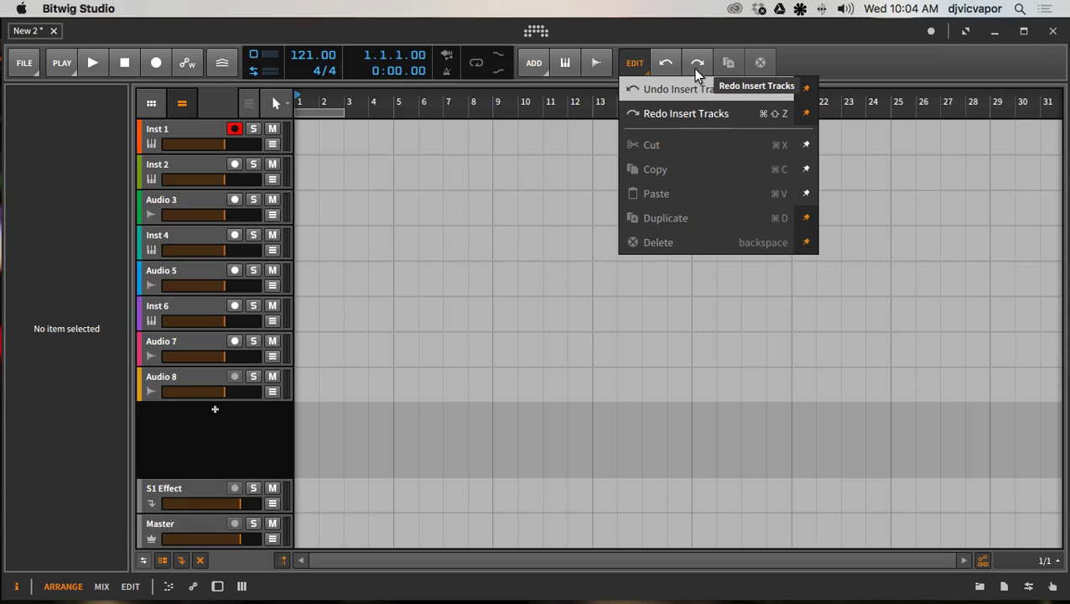
left_click(798, 62)
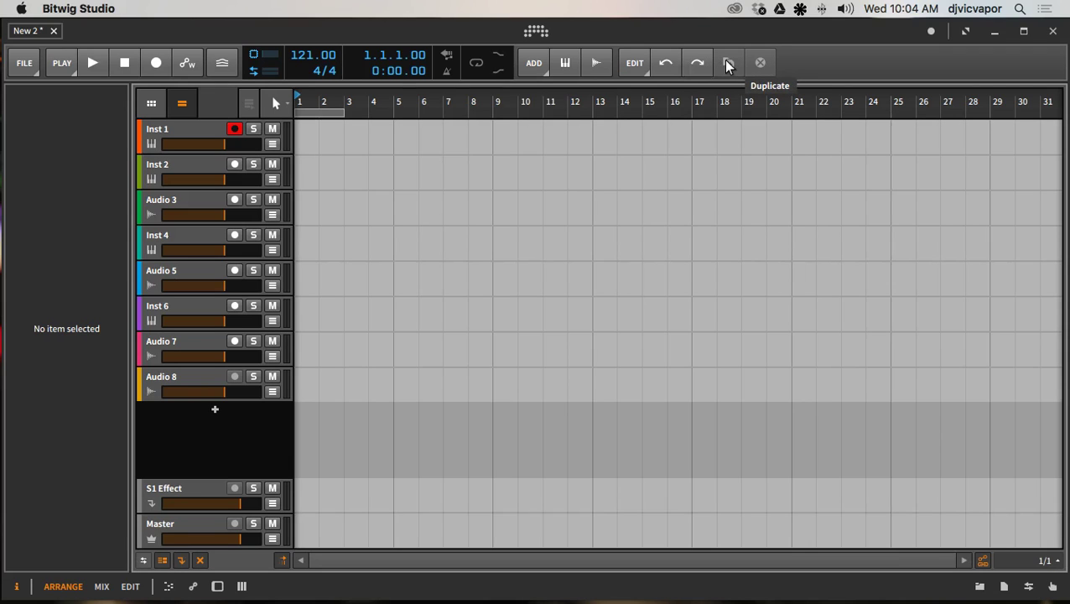
Review the track commands available for the Inst 1 track and hide the inspector panel
left_click(196, 134)
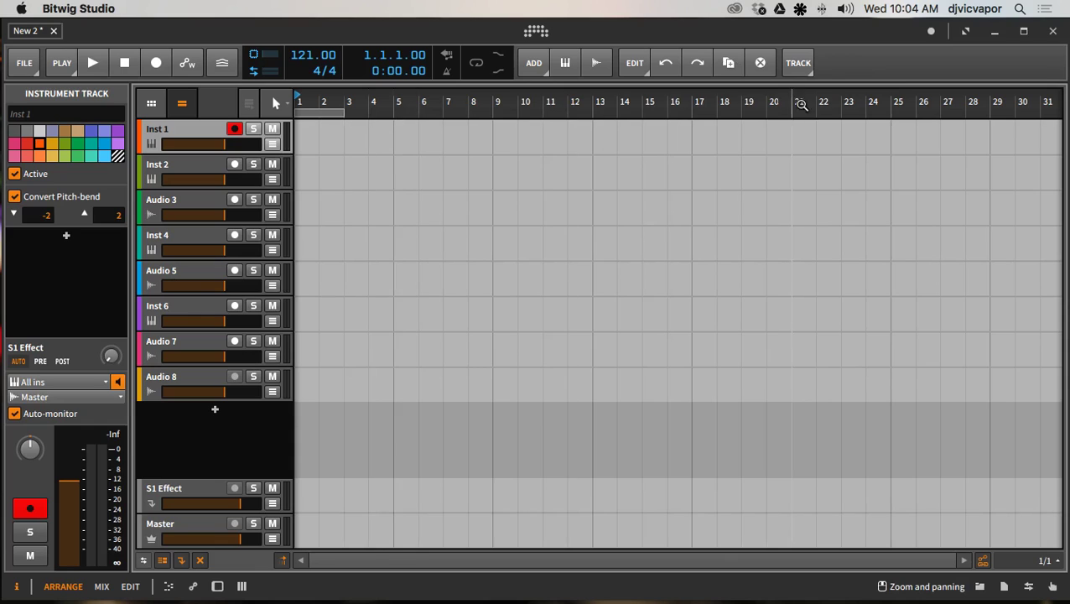
left_click(801, 65)
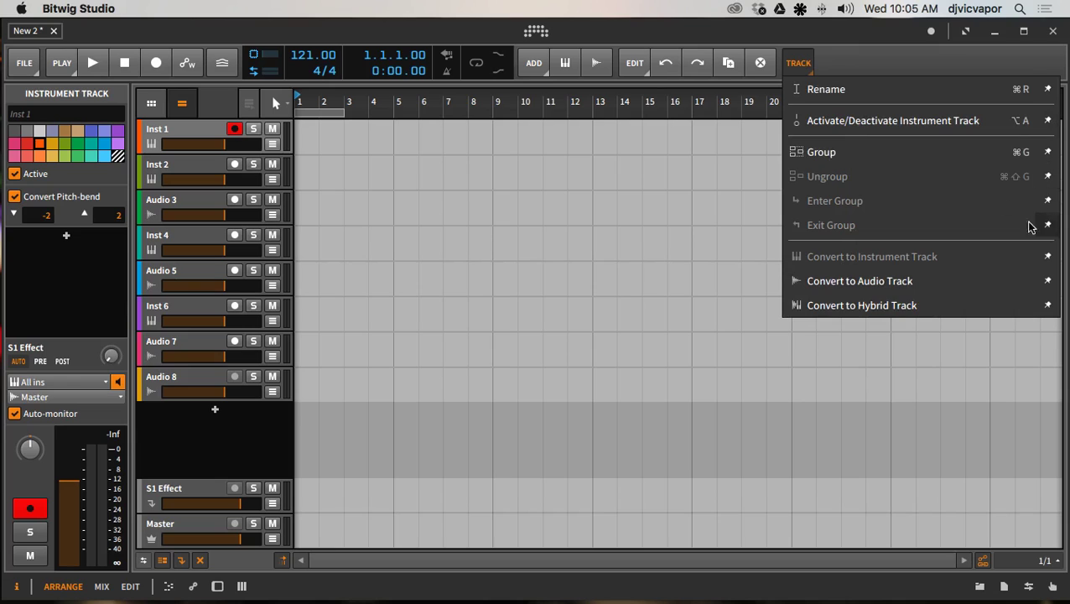
left_click(905, 67)
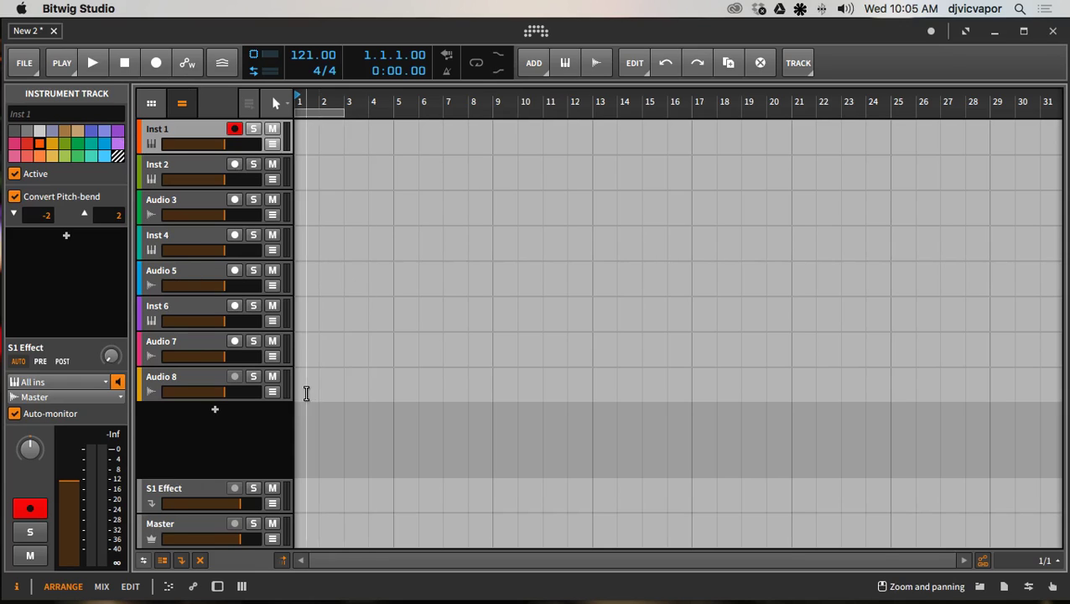
left_click(17, 586)
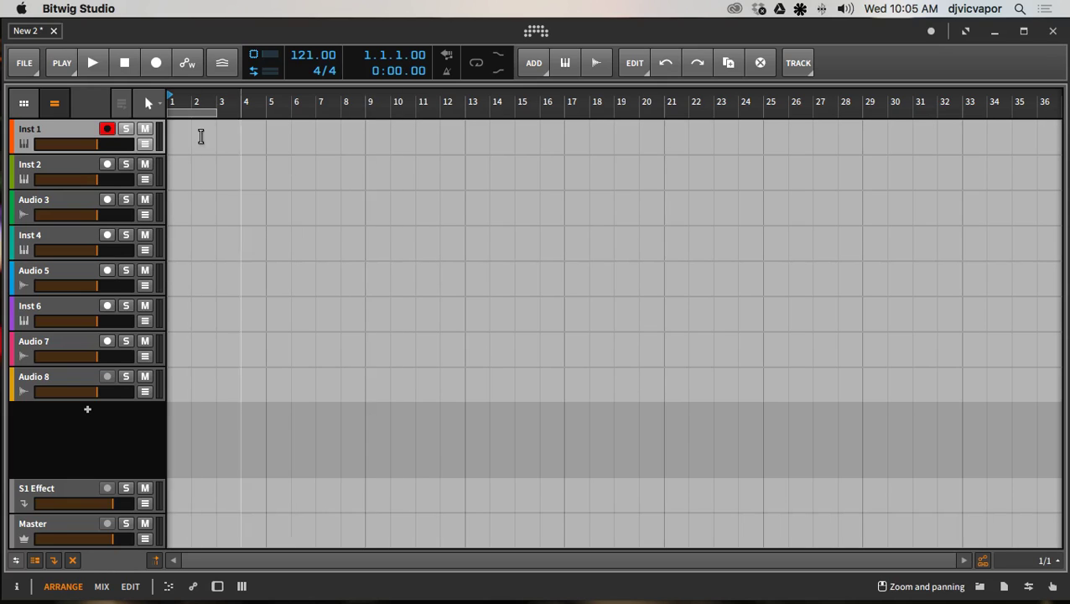
Open the Dashboard's Behavior settings, examine the template option for new projects, and close the Dashboard
left_click(32, 65)
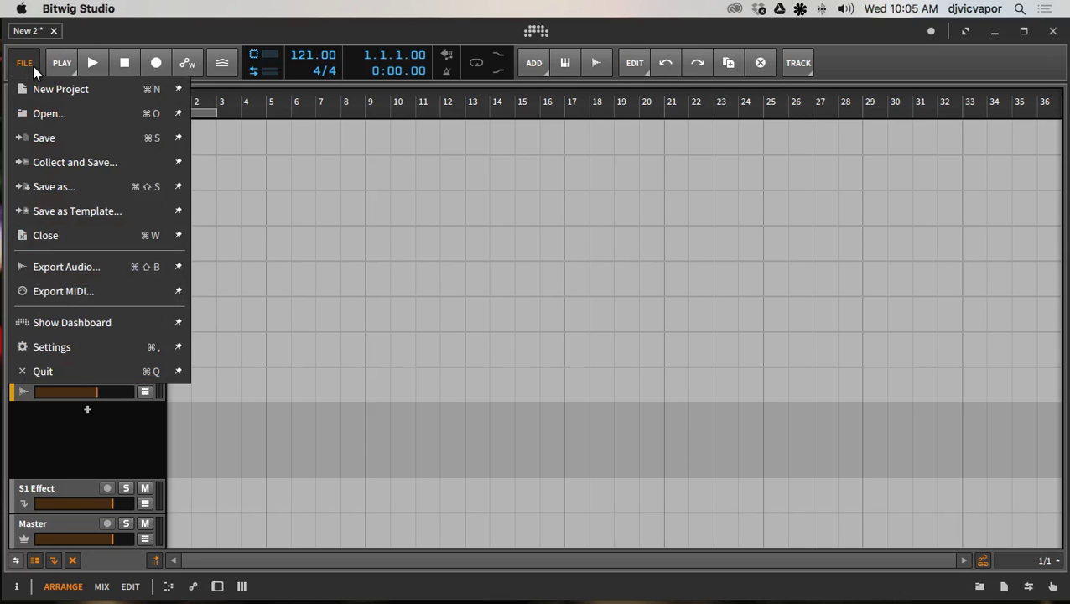
left_click(72, 327)
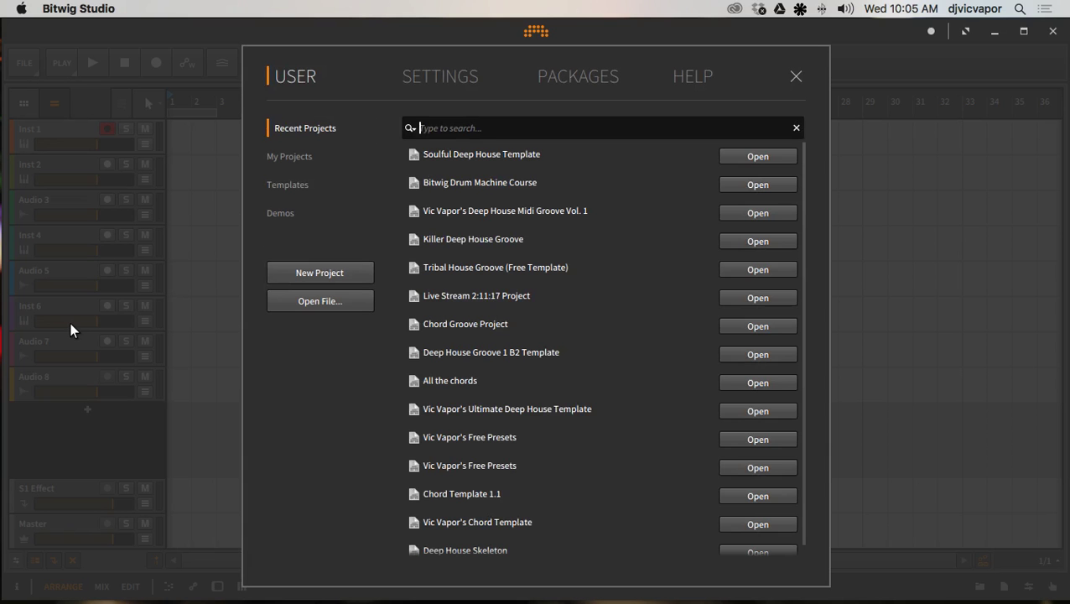
left_click(442, 84)
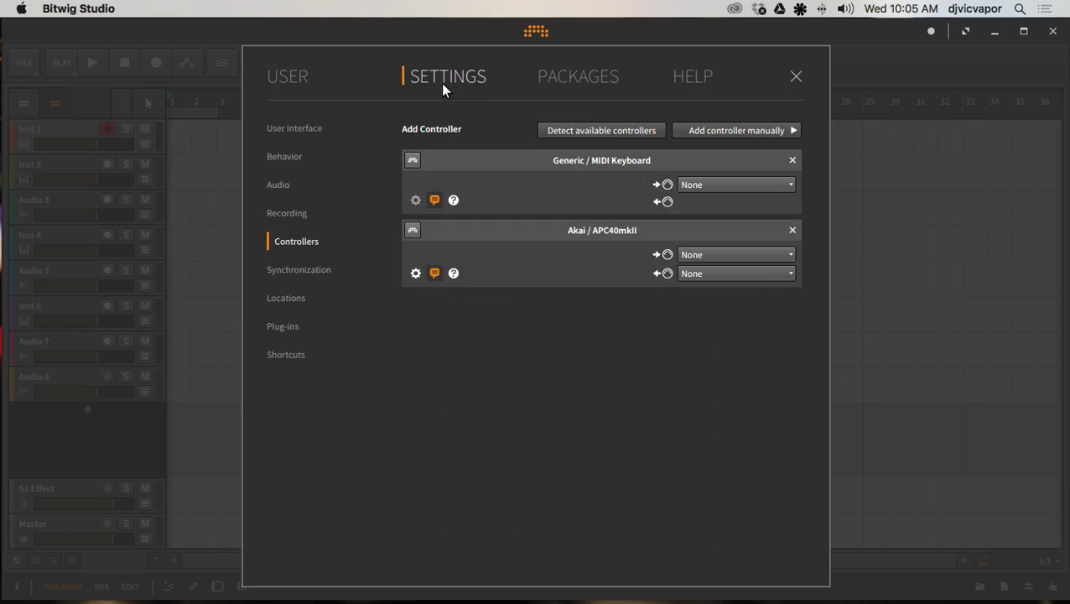
left_click(298, 159)
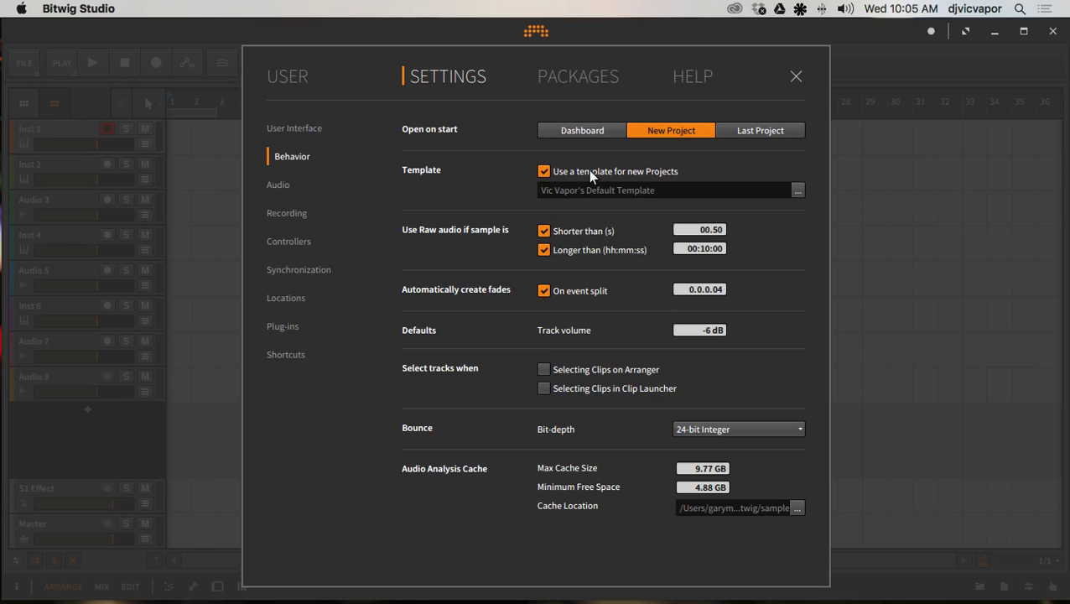
left_click(795, 77)
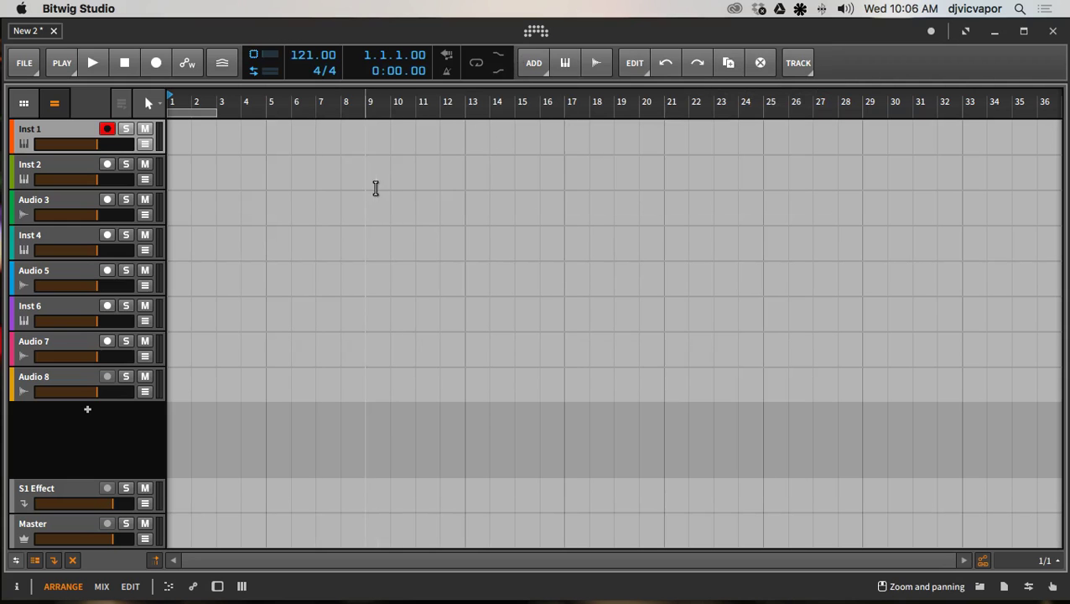
Examine the Save as Template dialog's name, category, tags and file collection options, and leave it without saving
left_click(25, 66)
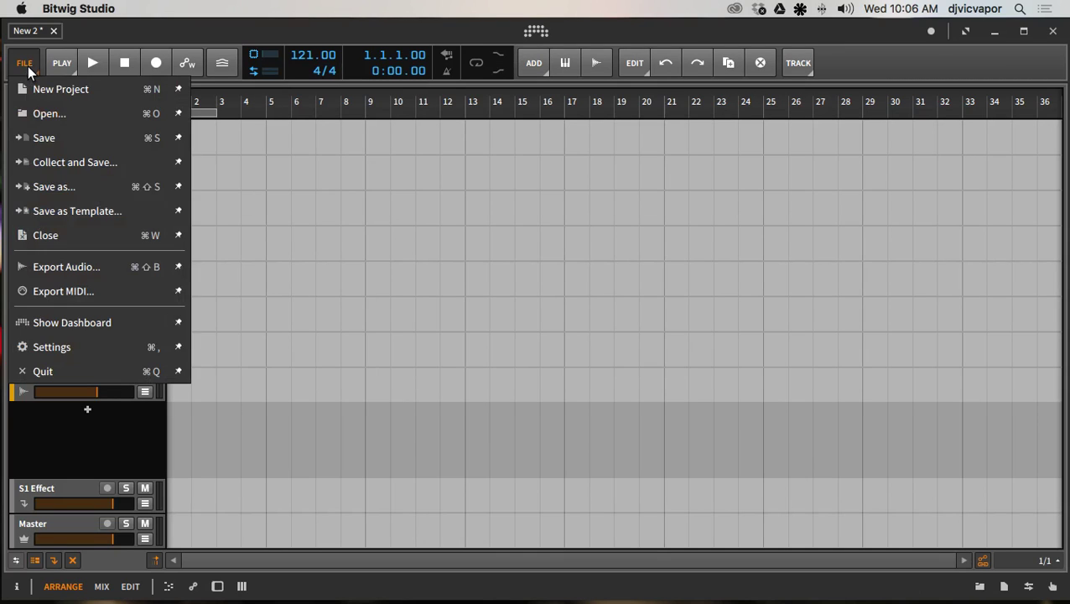
left_click(64, 213)
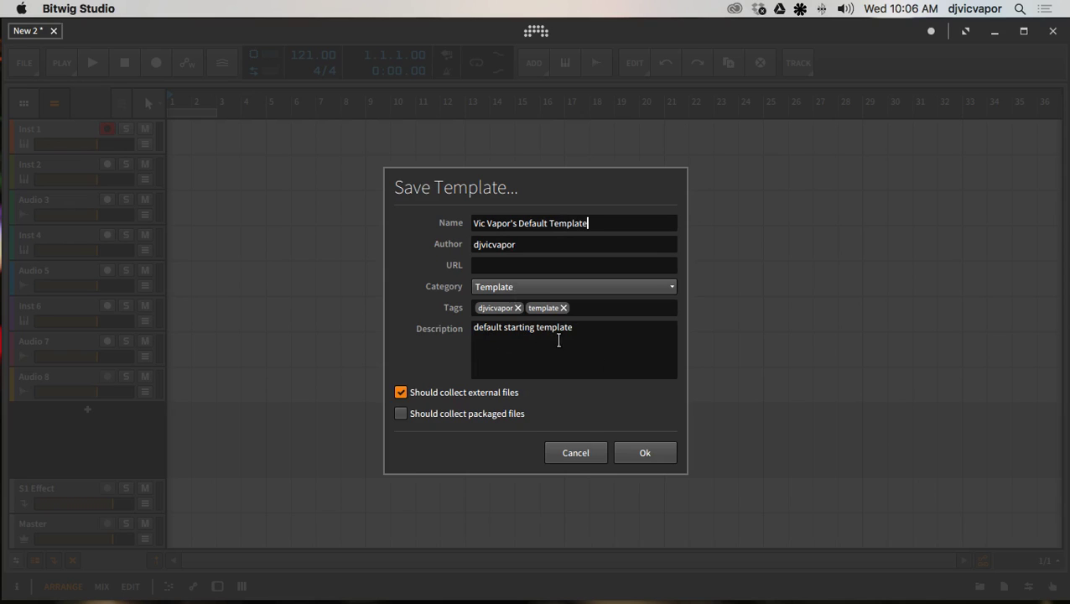
left_click(588, 453)
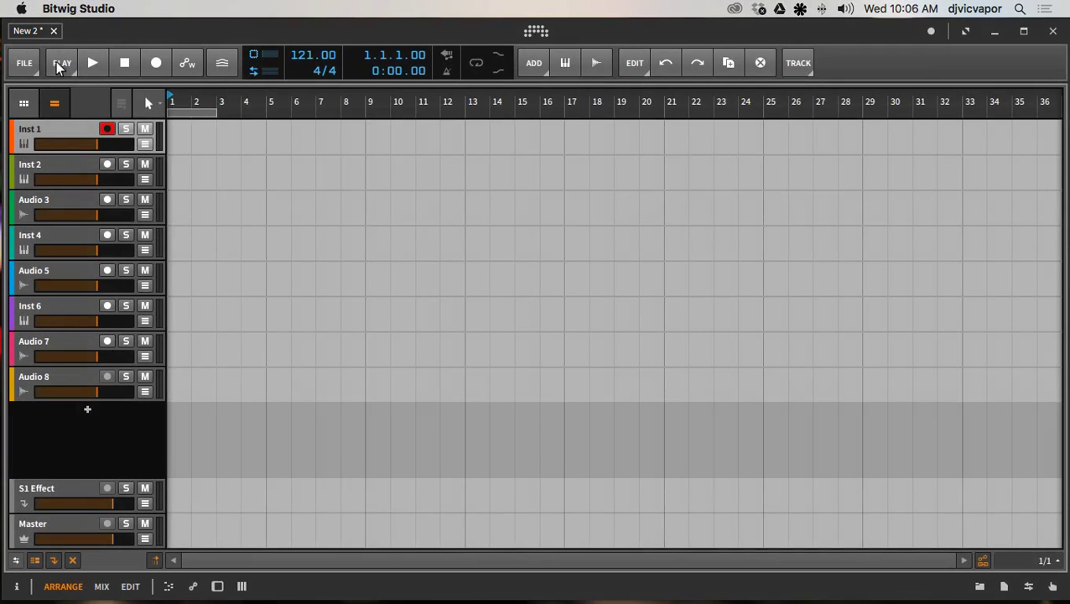
Reopen the Behavior settings, examine the templates available for new projects, and close the Dashboard without changing the selection
left_click(34, 63)
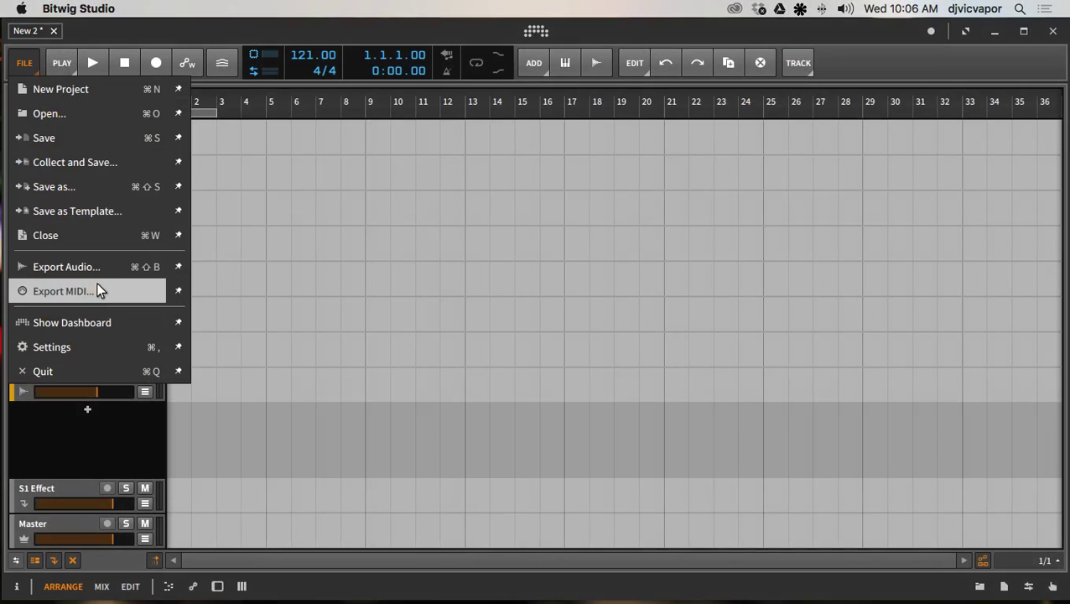
left_click(92, 321)
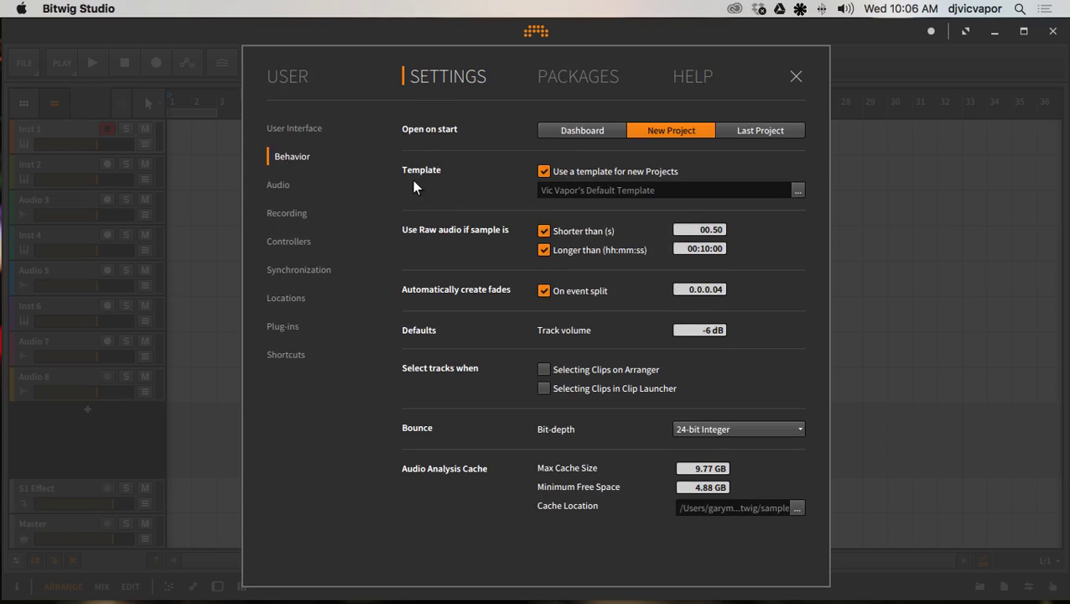
left_click(797, 192)
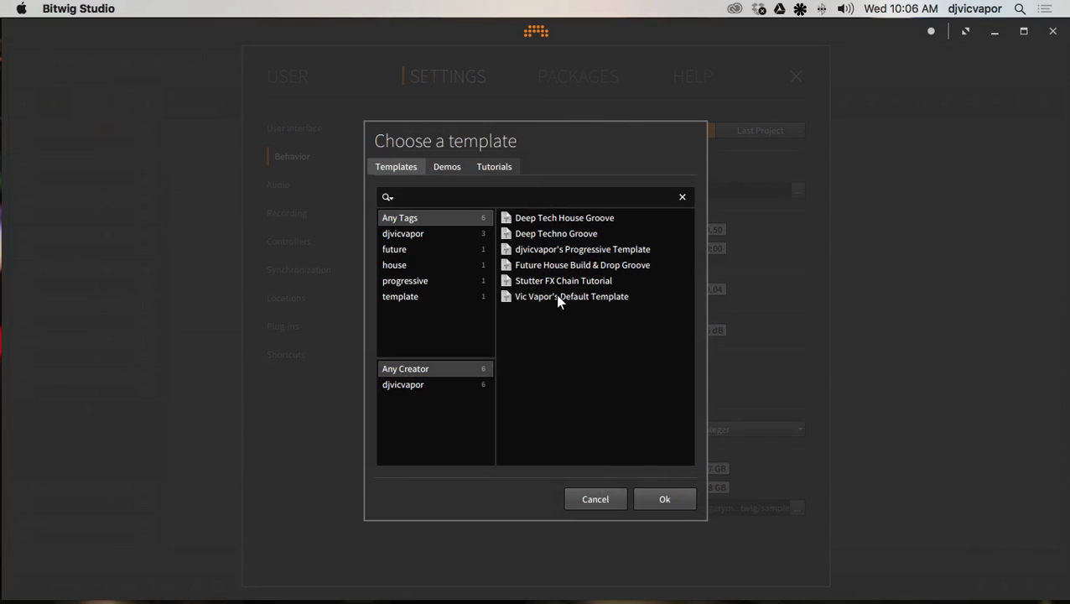
left_click(604, 496)
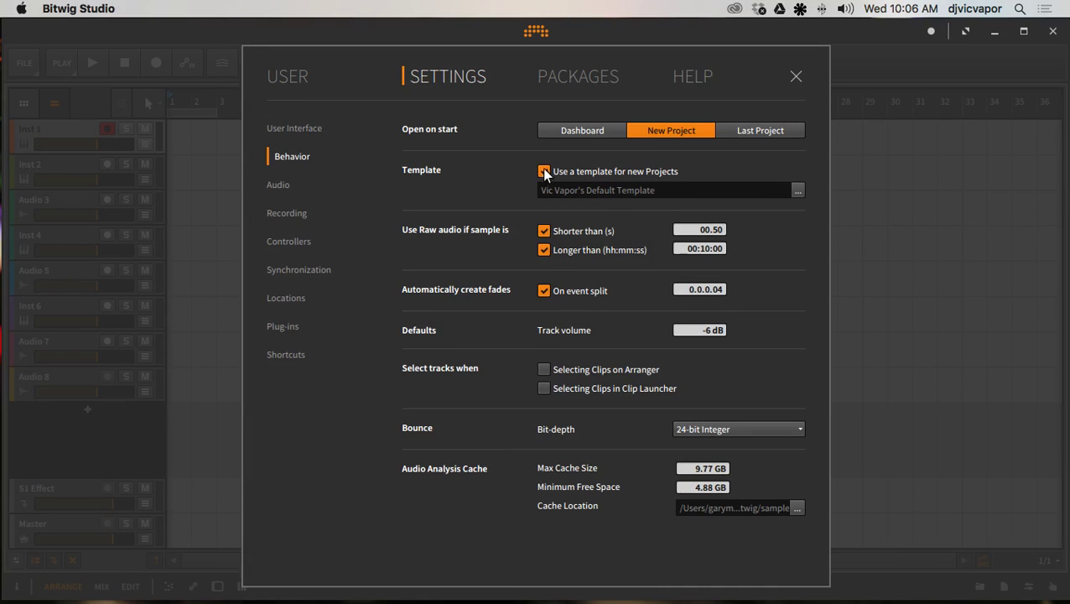
left_click(795, 77)
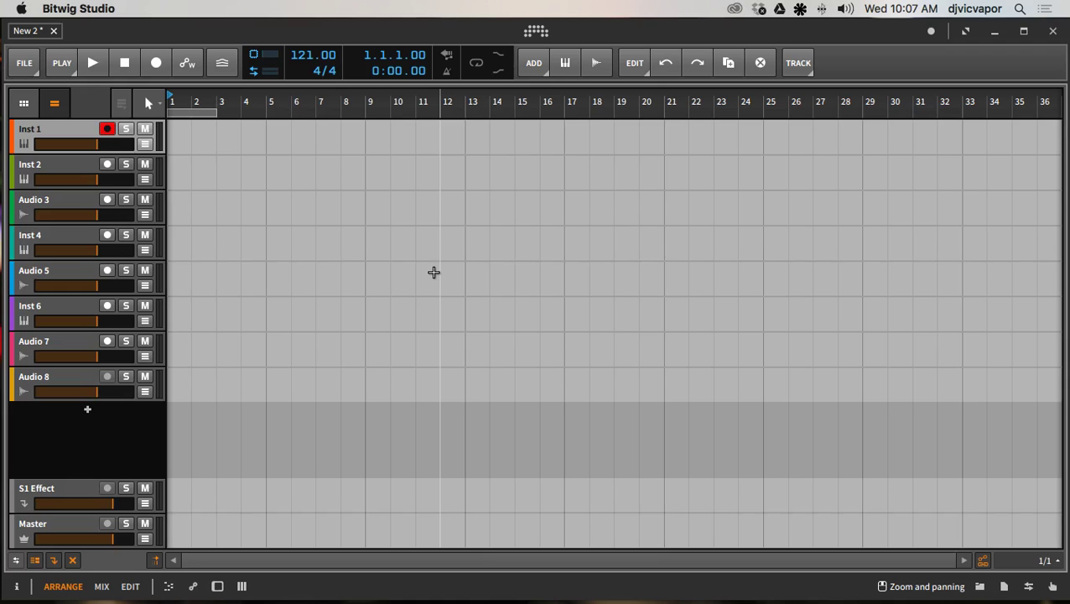
key("ctrl+Up")
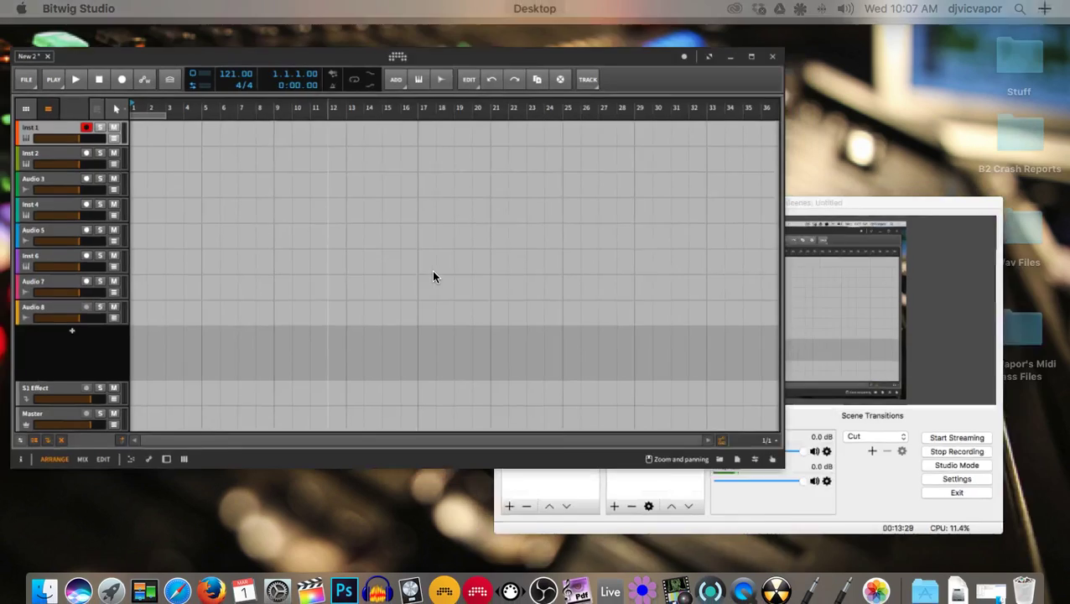